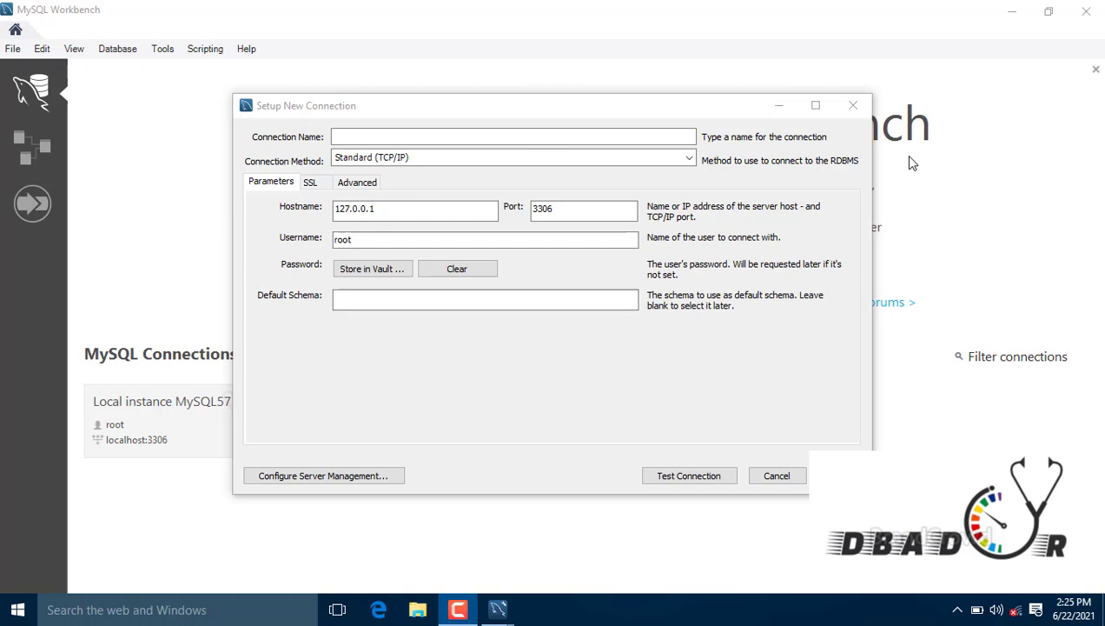
# Step: Name the new connection Test and change its port to 3308
pyautogui.click(551, 140)
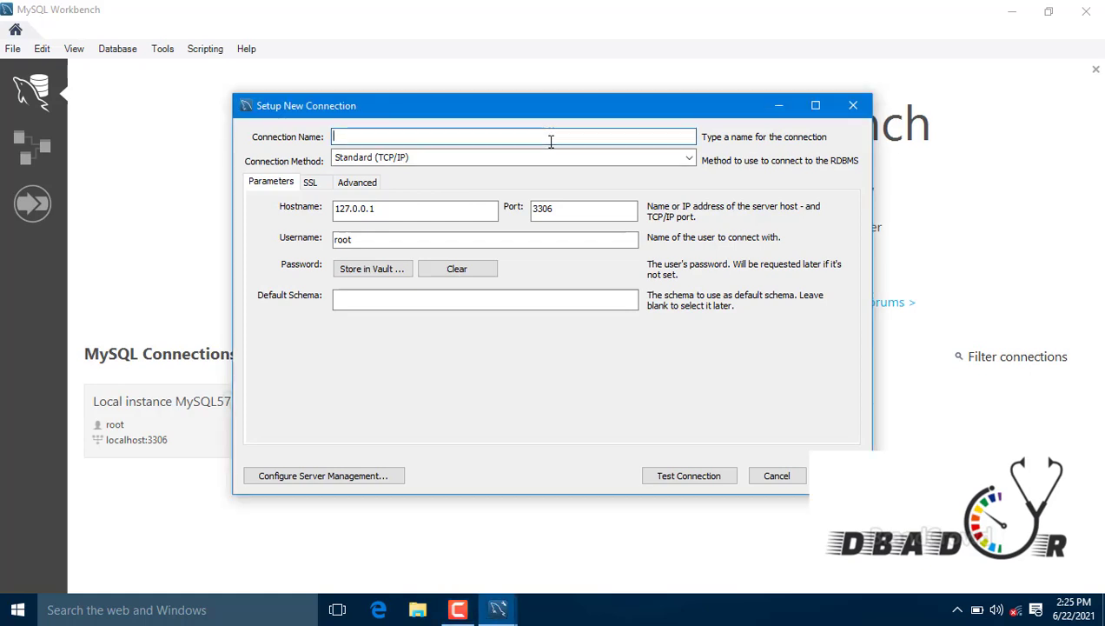
pyautogui.write('Test')
pyautogui.click(554, 212)
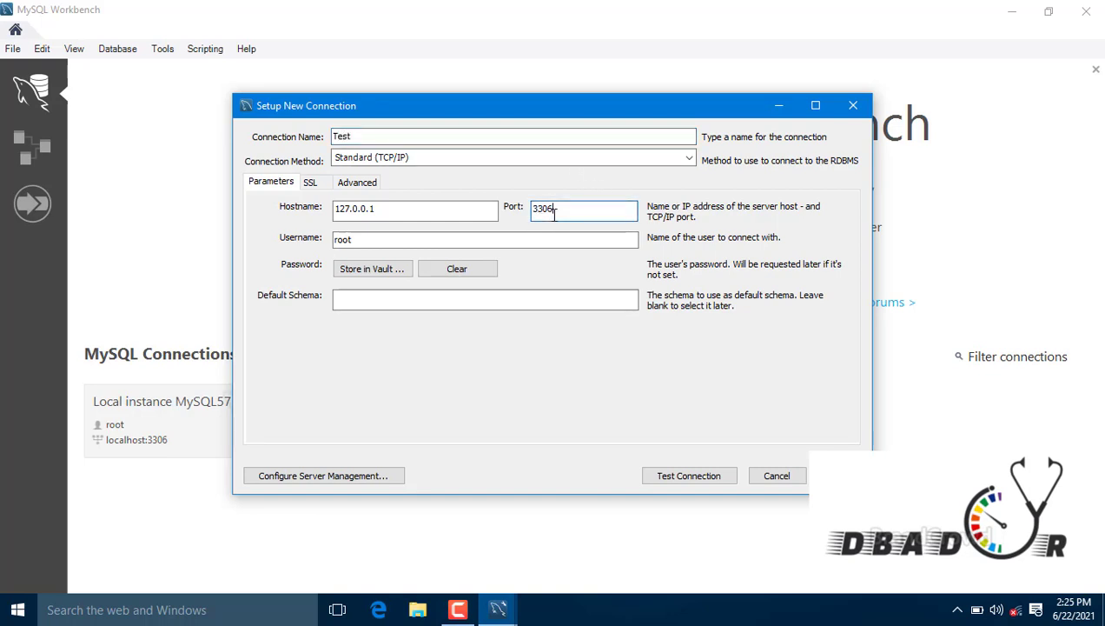
pyautogui.press('BackSpace')
pyautogui.write('8')
pyautogui.click(396, 297)
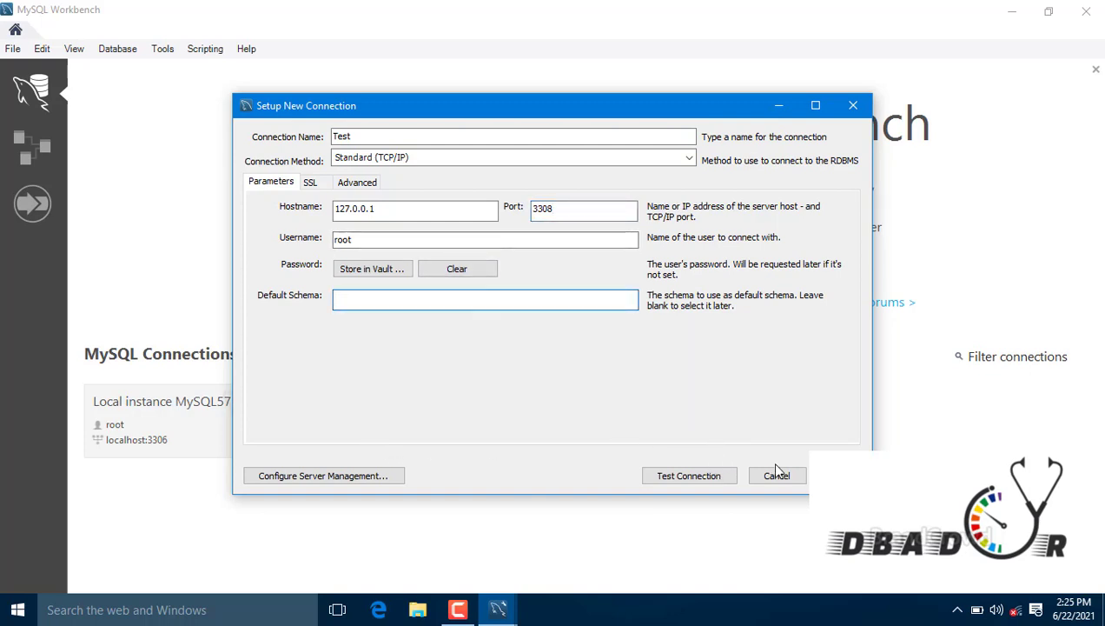
# Step: Test the connection, dismiss the failure message, and save the Test connection
pyautogui.click(715, 479)
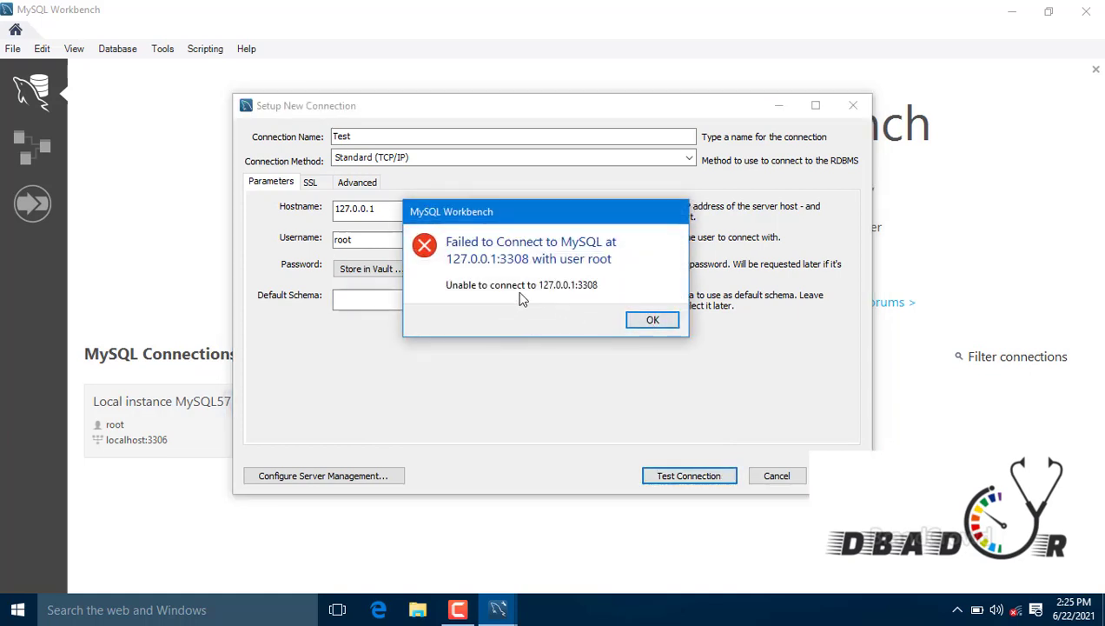
pyautogui.click(650, 321)
pyautogui.click(836, 475)
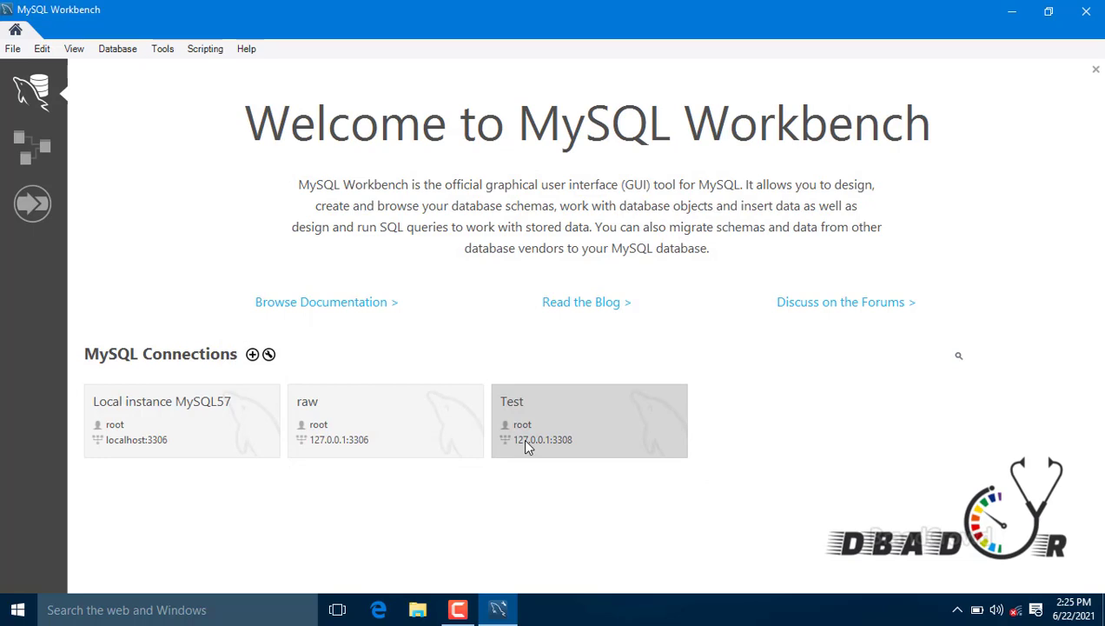
# Step: Open the Test connection tile, which fails with a Cannot Connect error for 127.0.0.1:3308
pyautogui.click(525, 442)
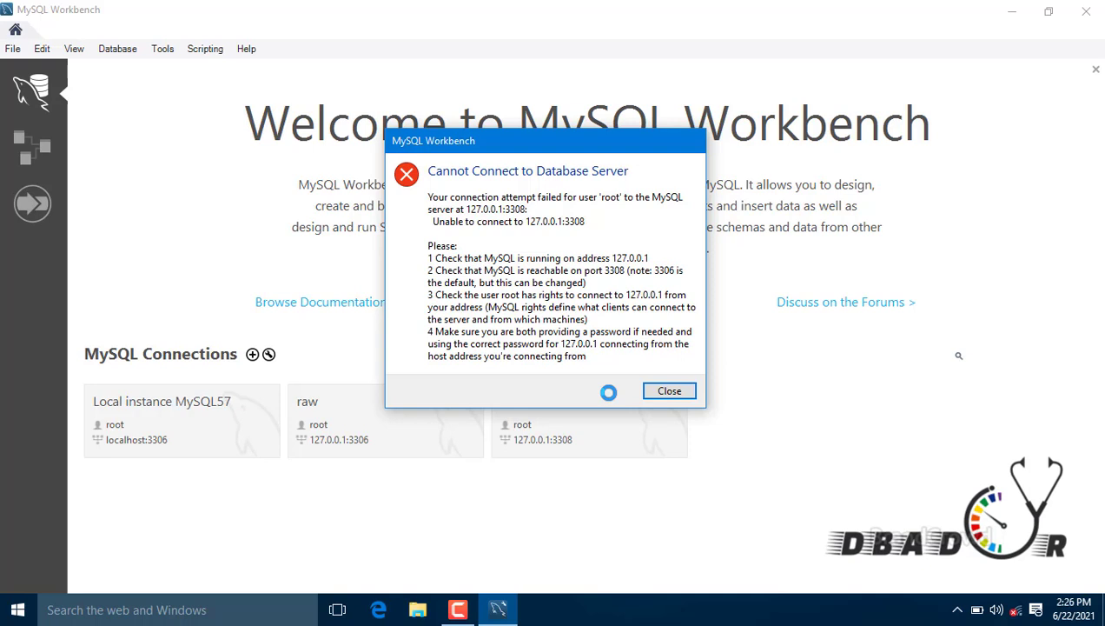
pyautogui.moveTo(476, 615)
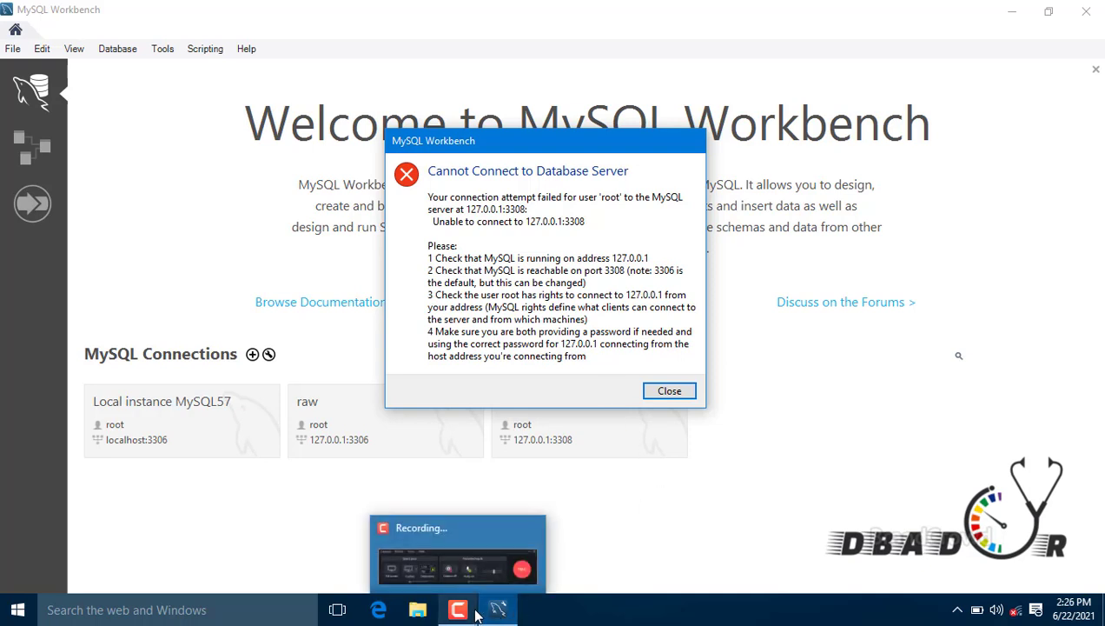
pyautogui.click(441, 530)
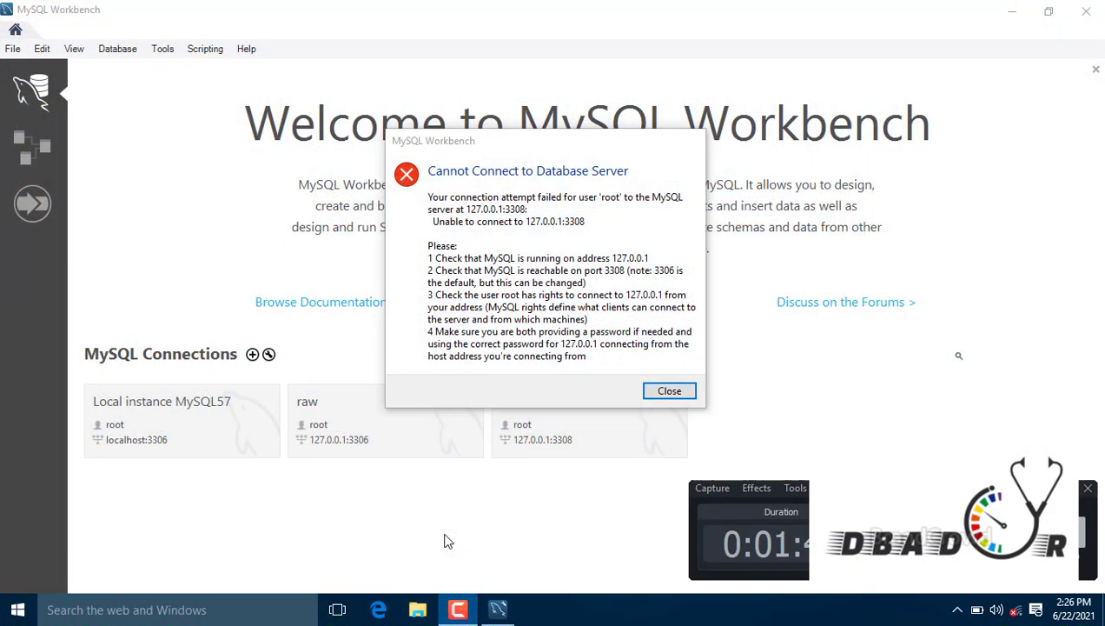
pyautogui.click(600, 521)
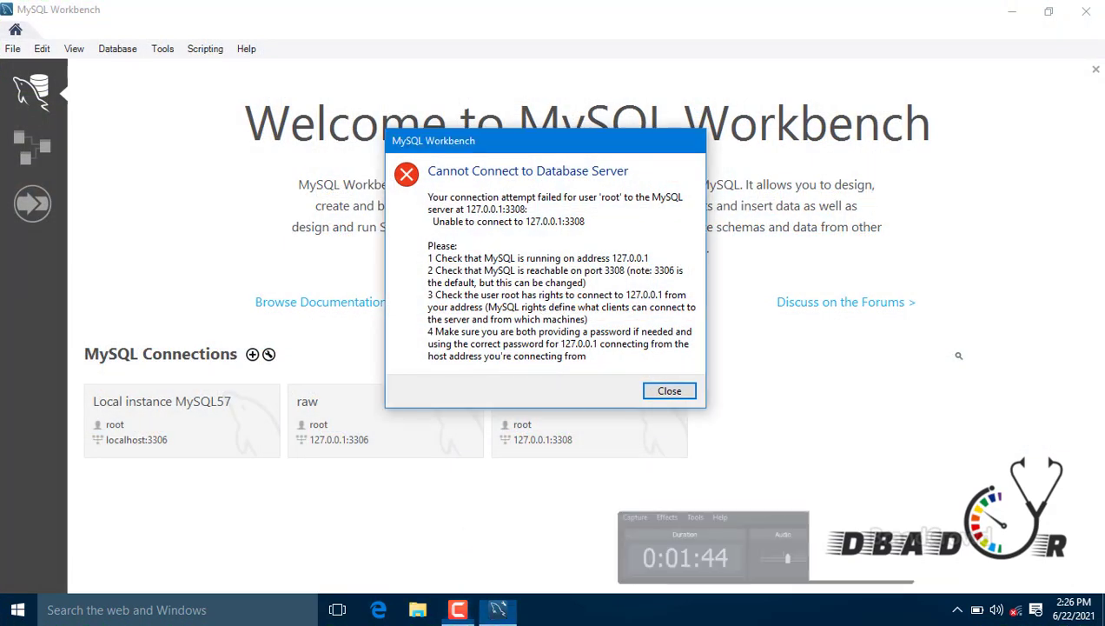
pyautogui.click(193, 610)
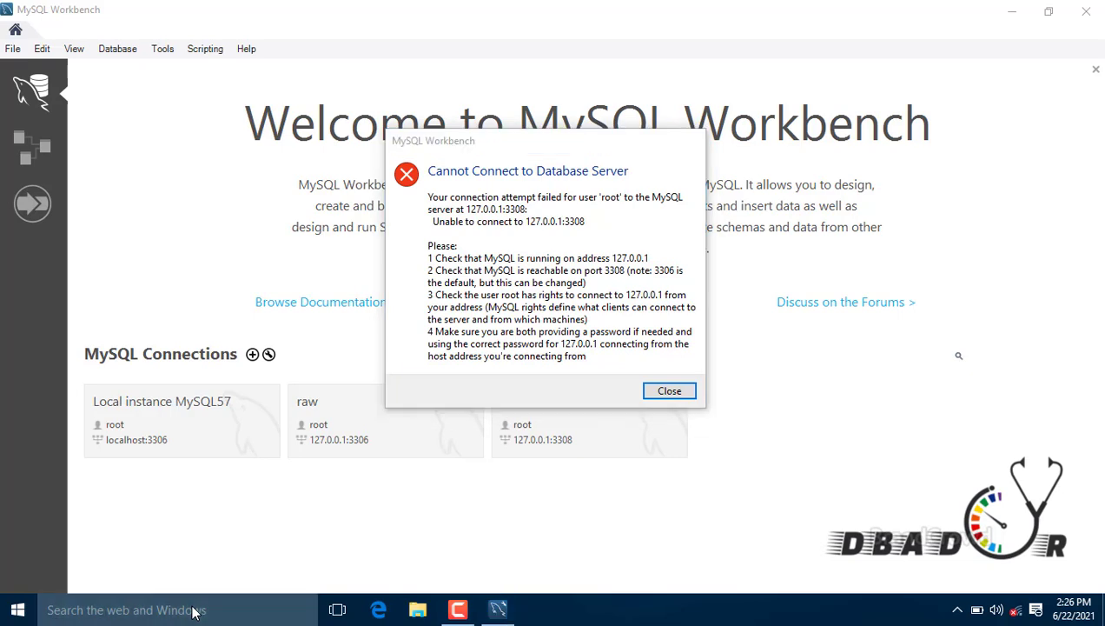
# Step: Launch Command Prompt from a cmd search and run ipconfig
pyautogui.write('cmd4')
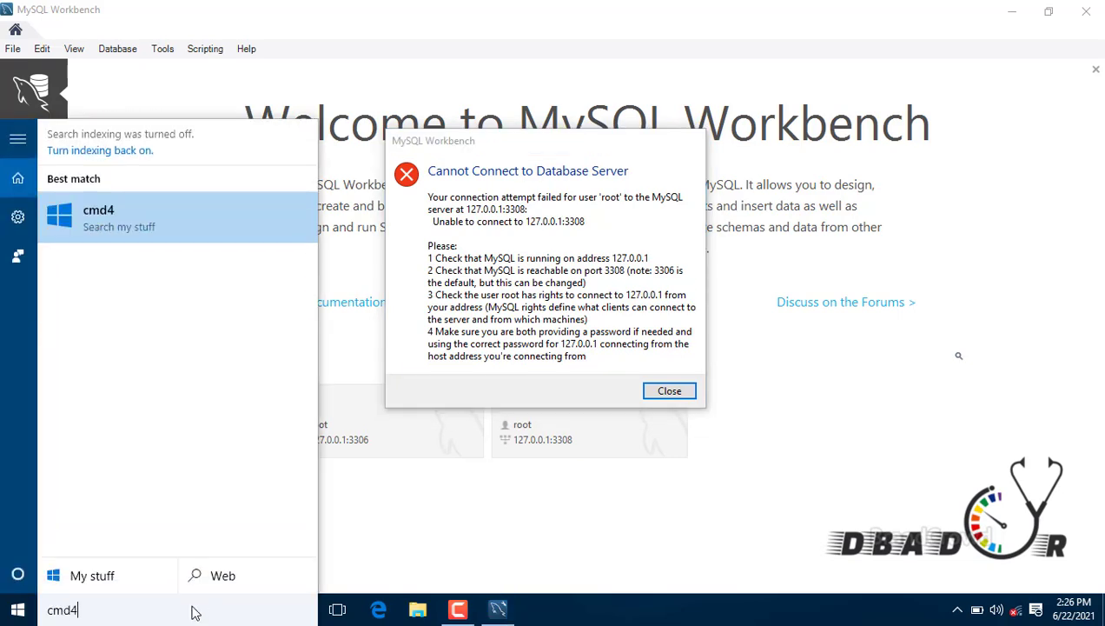
pyautogui.press('BackSpace')
pyautogui.press('Return')
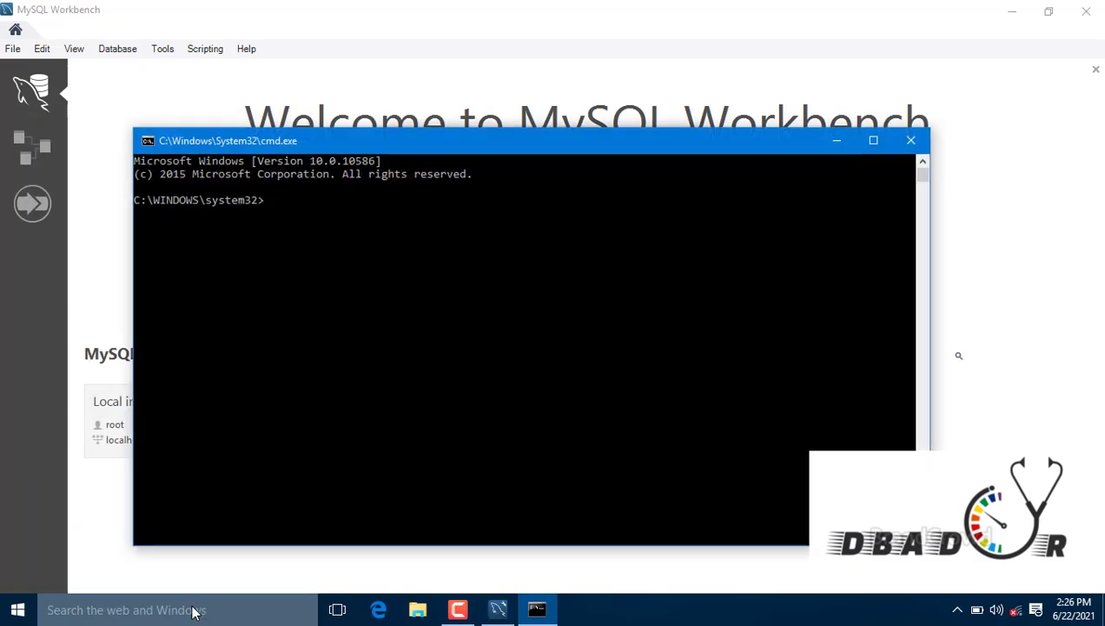
pyautogui.write('ipconfig')
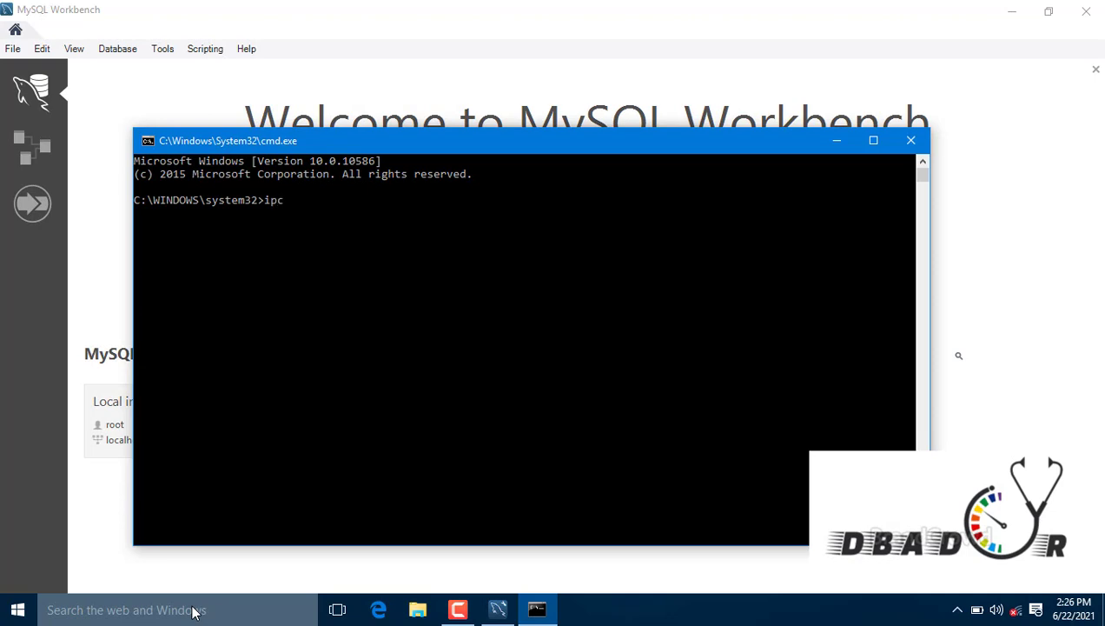
pyautogui.press('Return')
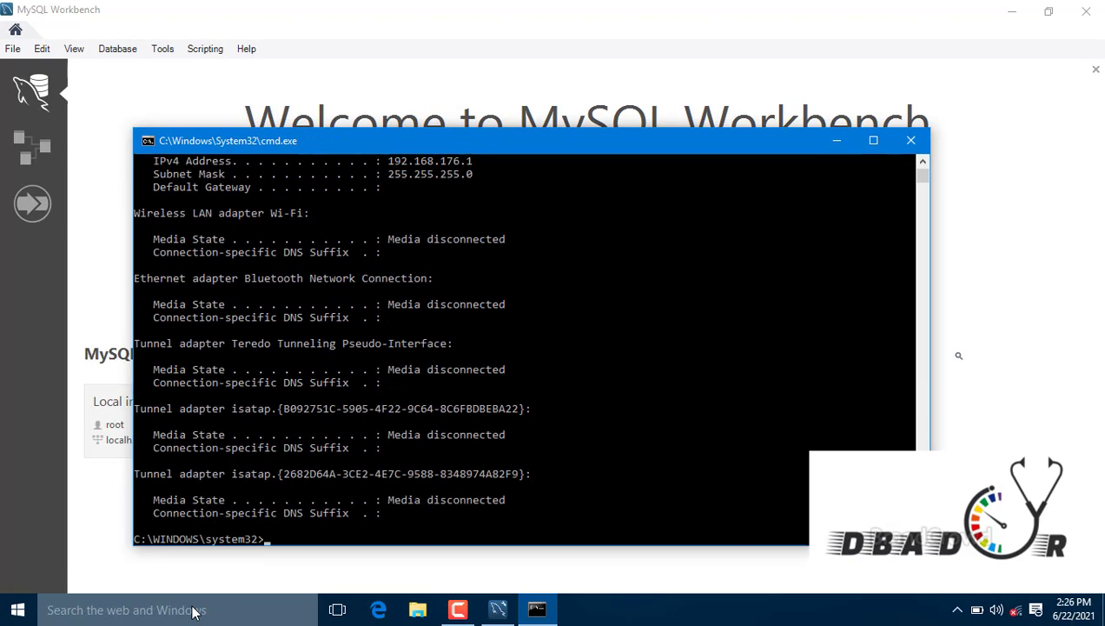
# Step: Reposition the command window and scroll through the ipconfig adapter listing
pyautogui.moveTo(630, 142); pyautogui.dragTo(726, 388)
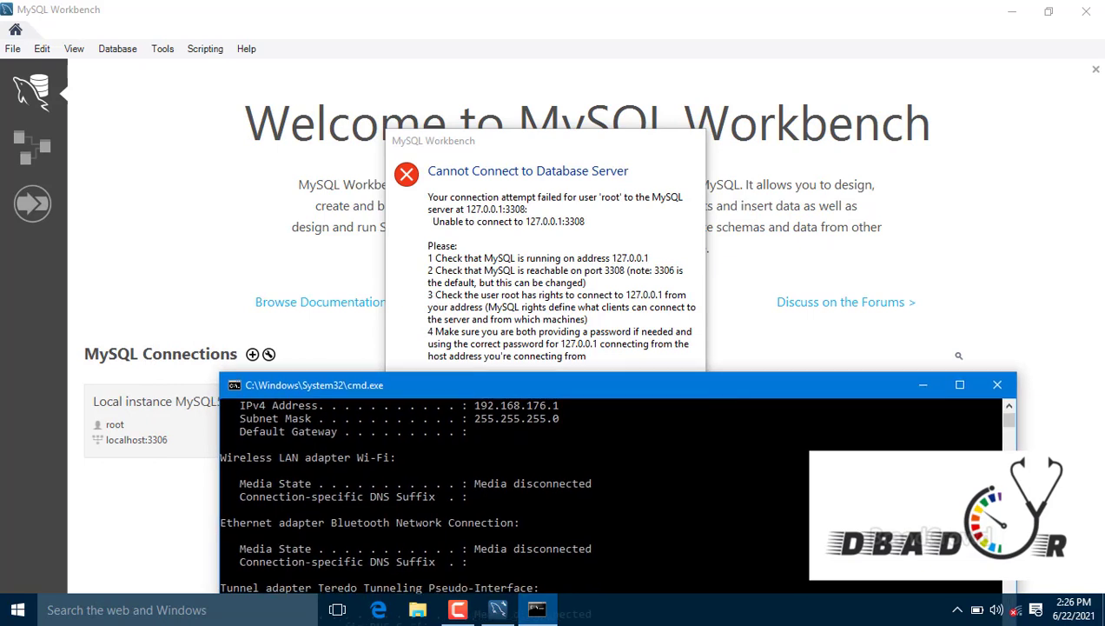
pyautogui.scroll(8, 1007, 424)
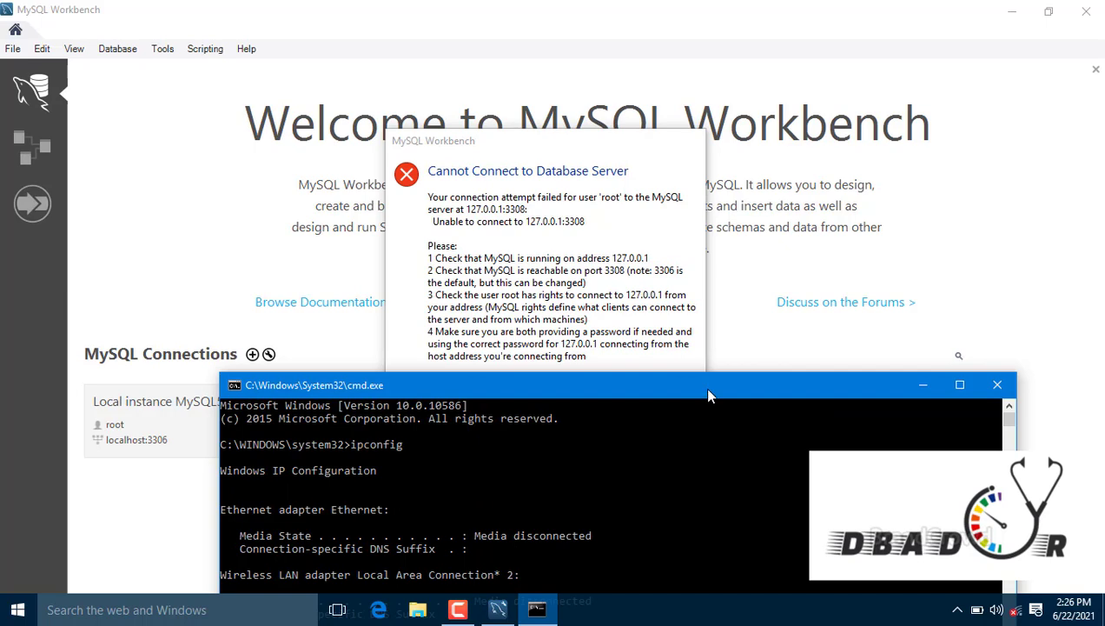
pyautogui.moveTo(703, 386); pyautogui.dragTo(741, 191)
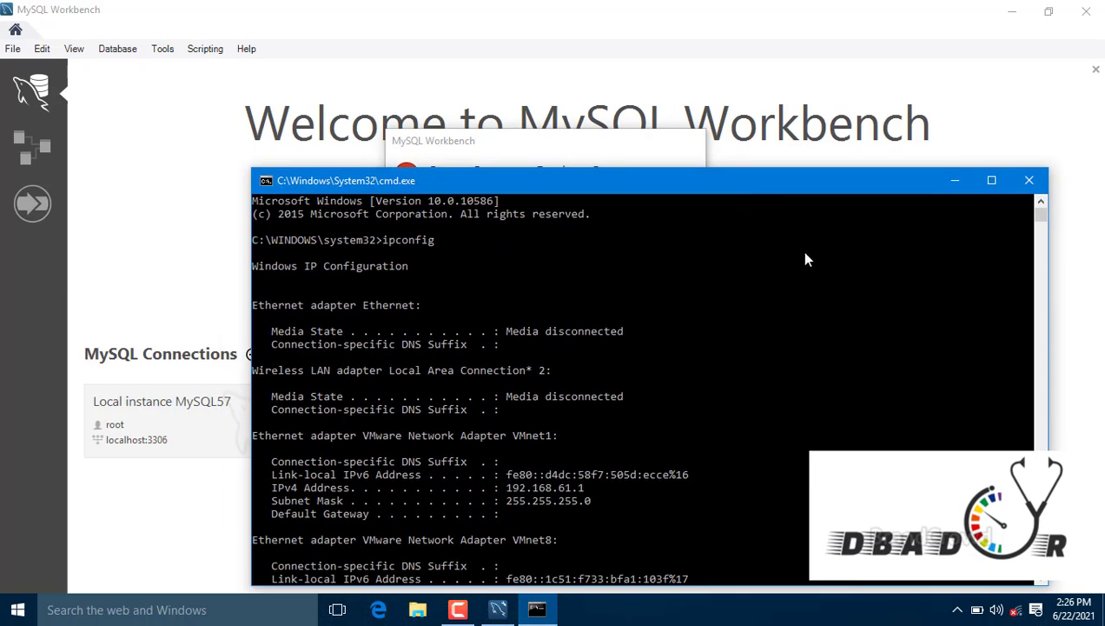
pyautogui.scroll(-15, 1045, 223)
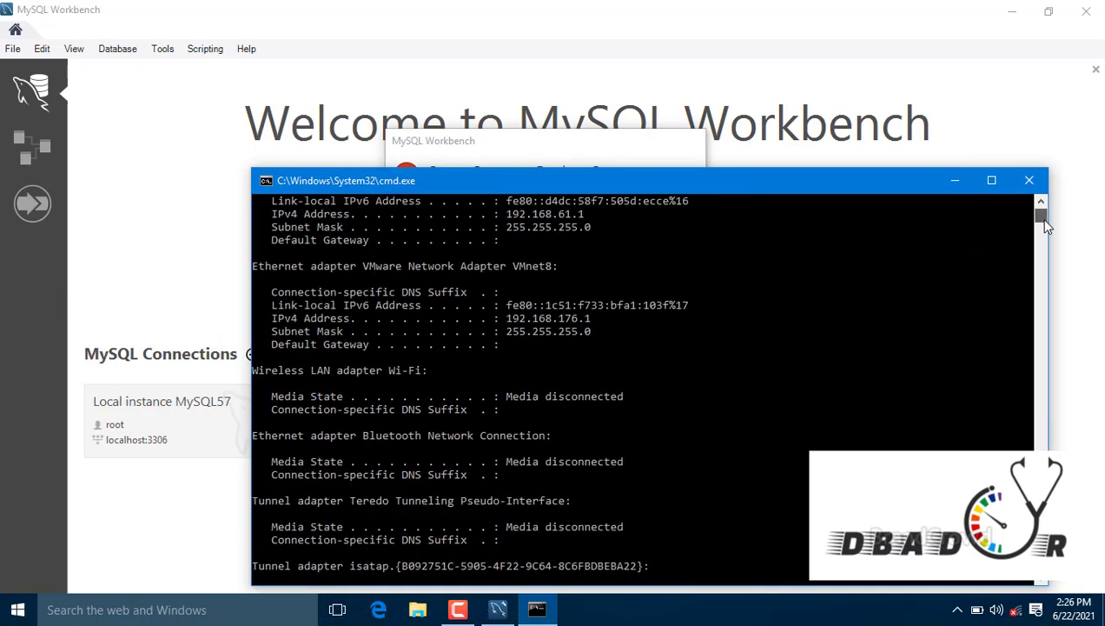
pyautogui.moveTo(1044, 221); pyautogui.dragTo(1043, 217)
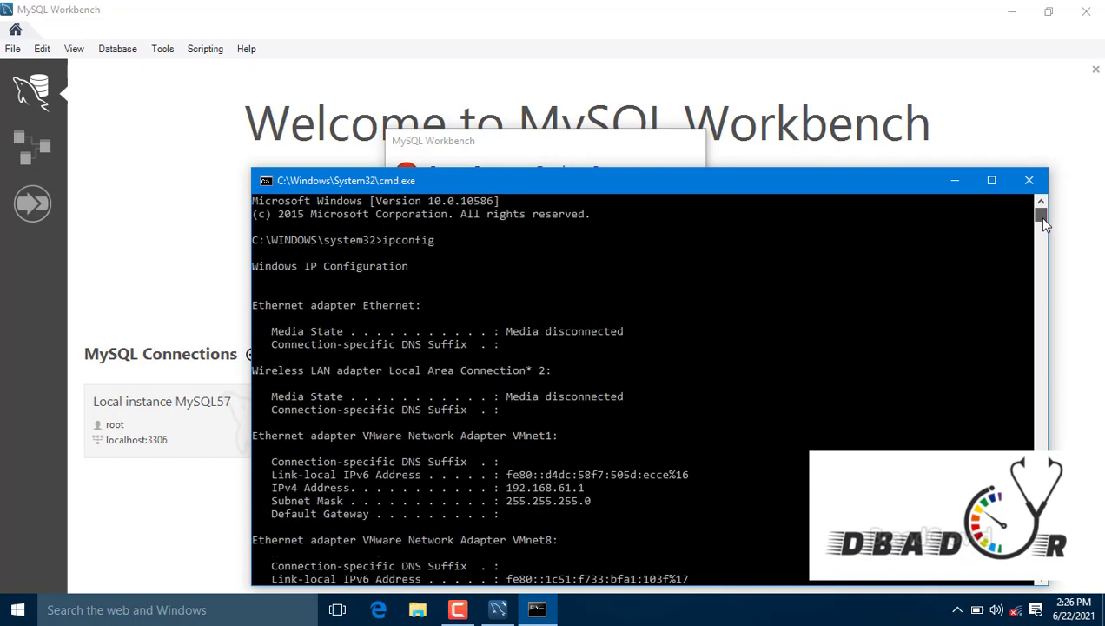
pyautogui.scroll(-10, 1043, 221)
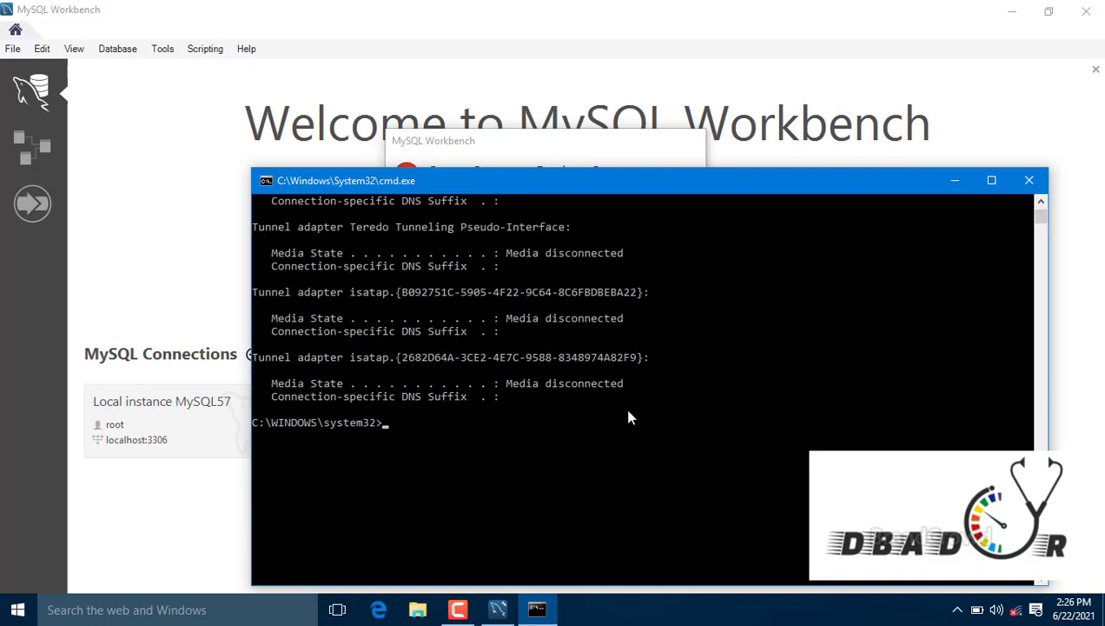
# Step: Type the command ping 127.0.0.1.3308
pyautogui.write('ping')
pyautogui.moveTo(671, 186); pyautogui.dragTo(807, 310)
pyautogui.write('127')
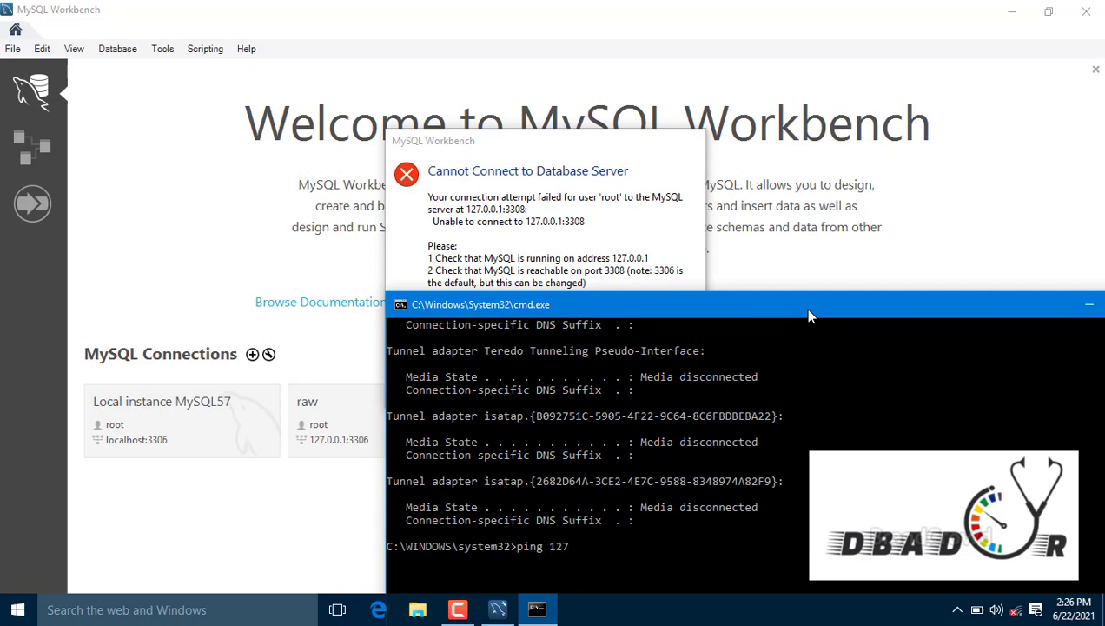
pyautogui.write('.0.0.1.3308')
# Step: Run ping 127.0.0.1.3308 and nslookup 127.0.0.1, both failing, then minimise Command Prompt
pyautogui.press('Return')
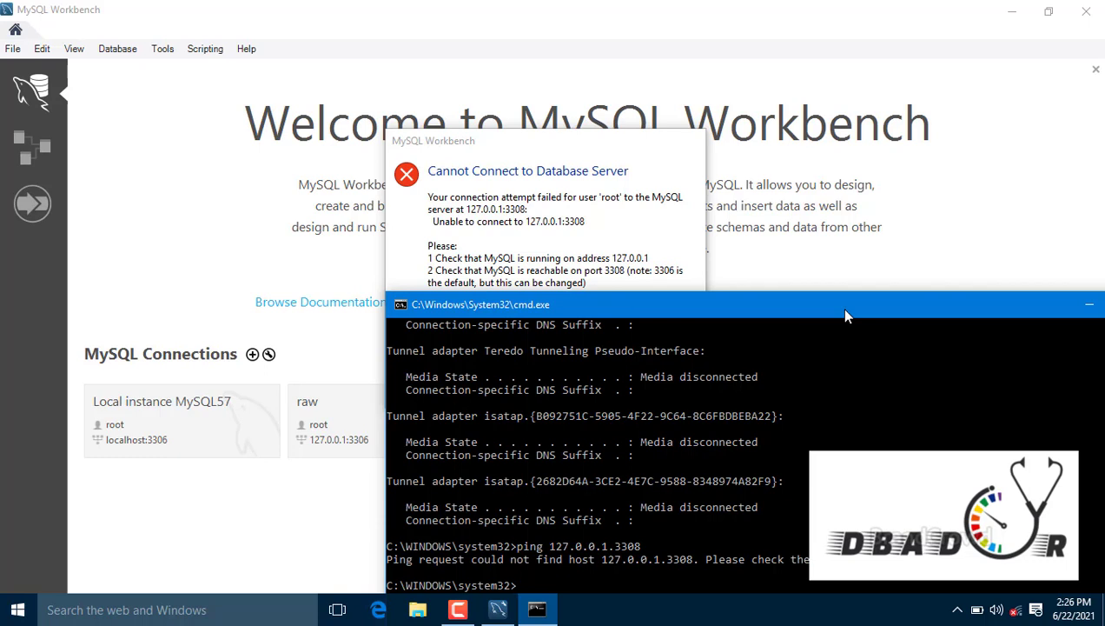
pyautogui.write('nslookup 127.0.0.1')
pyautogui.press('Return')
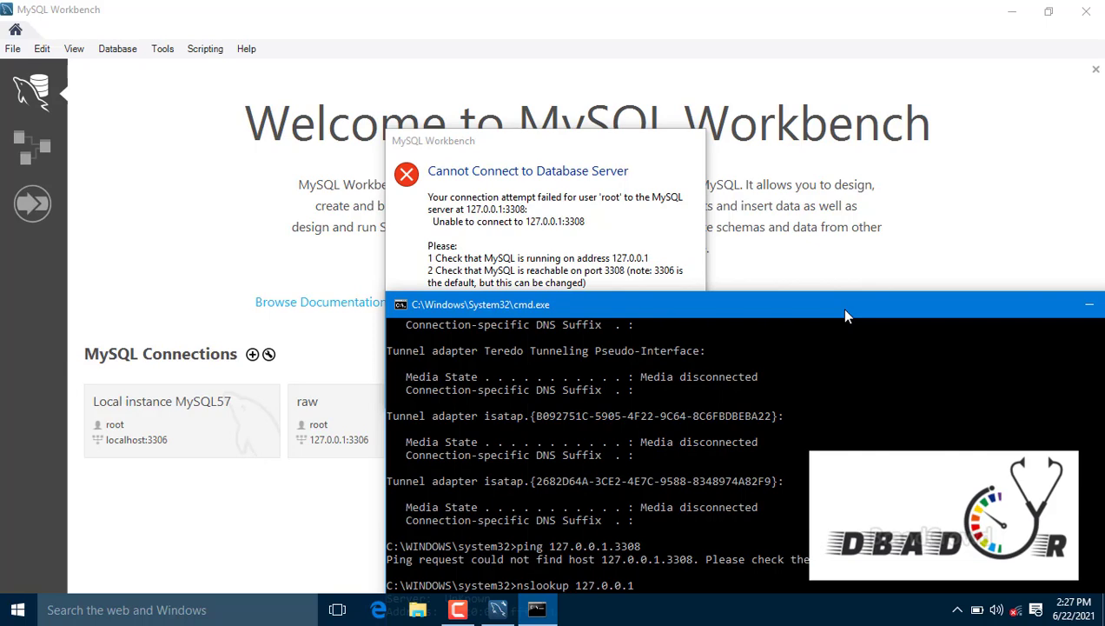
pyautogui.moveTo(847, 312); pyautogui.dragTo(817, 199)
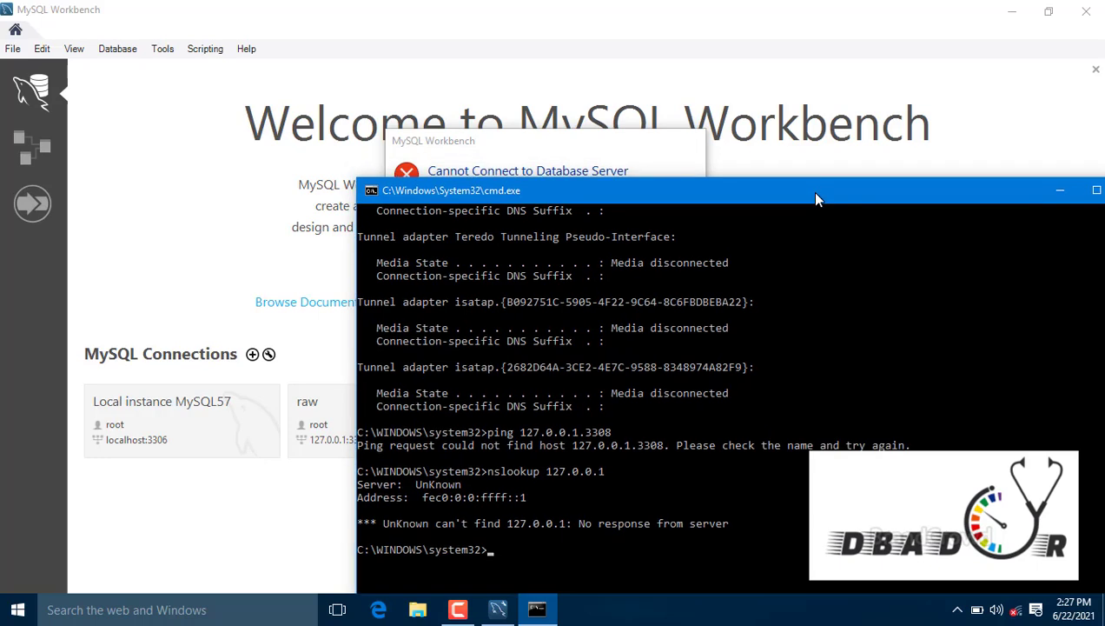
pyautogui.click(1054, 187)
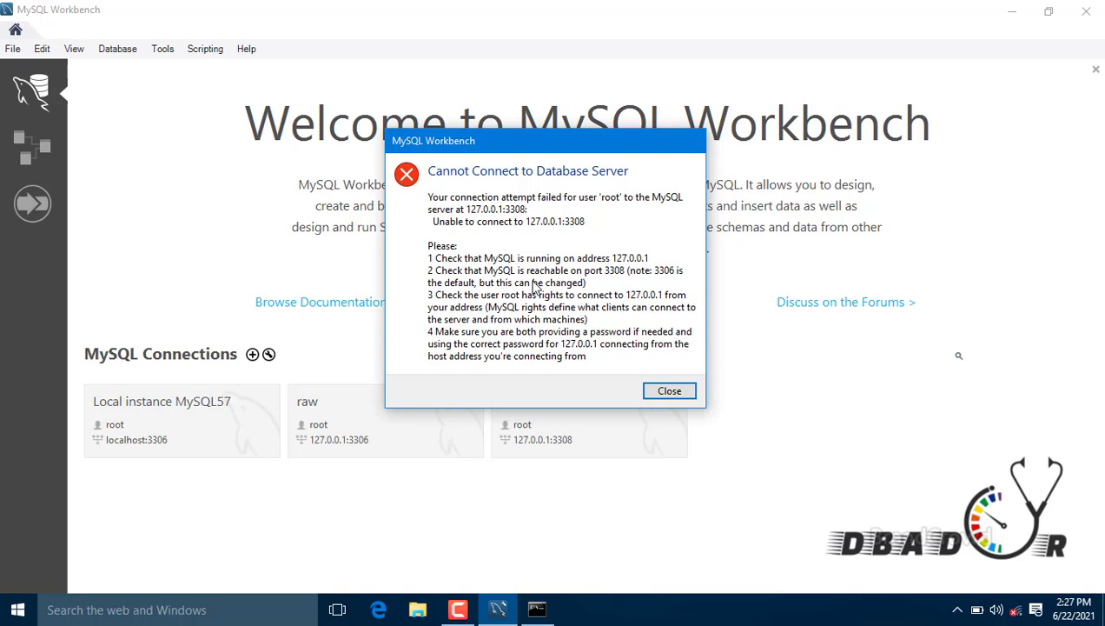
# Step: Open the services.msc console from Windows search
pyautogui.click(126, 614)
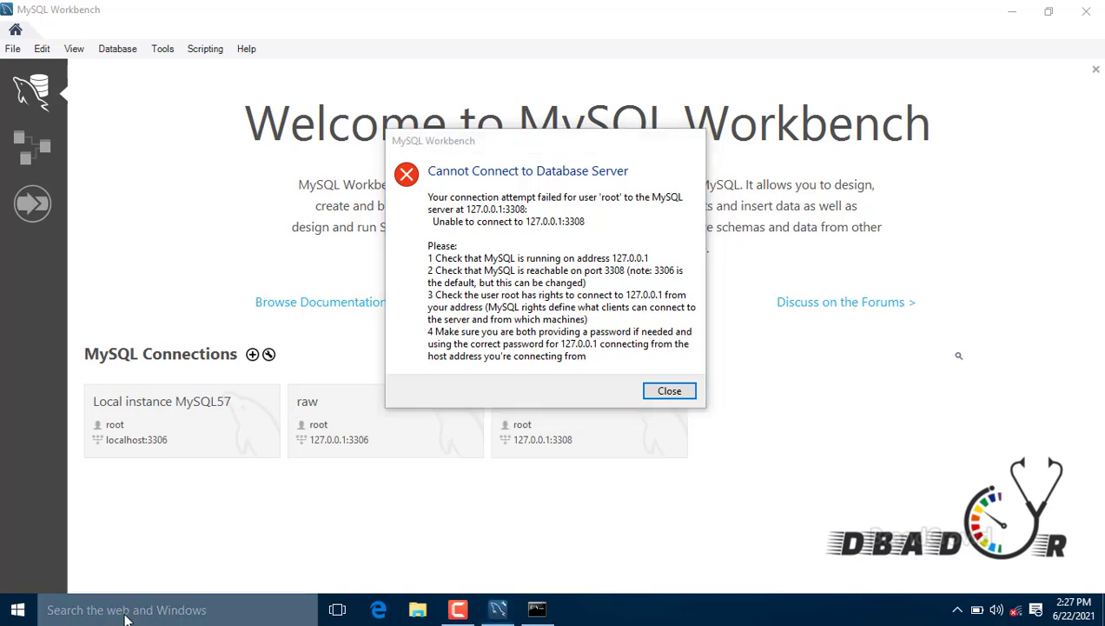
pyautogui.write('serc')
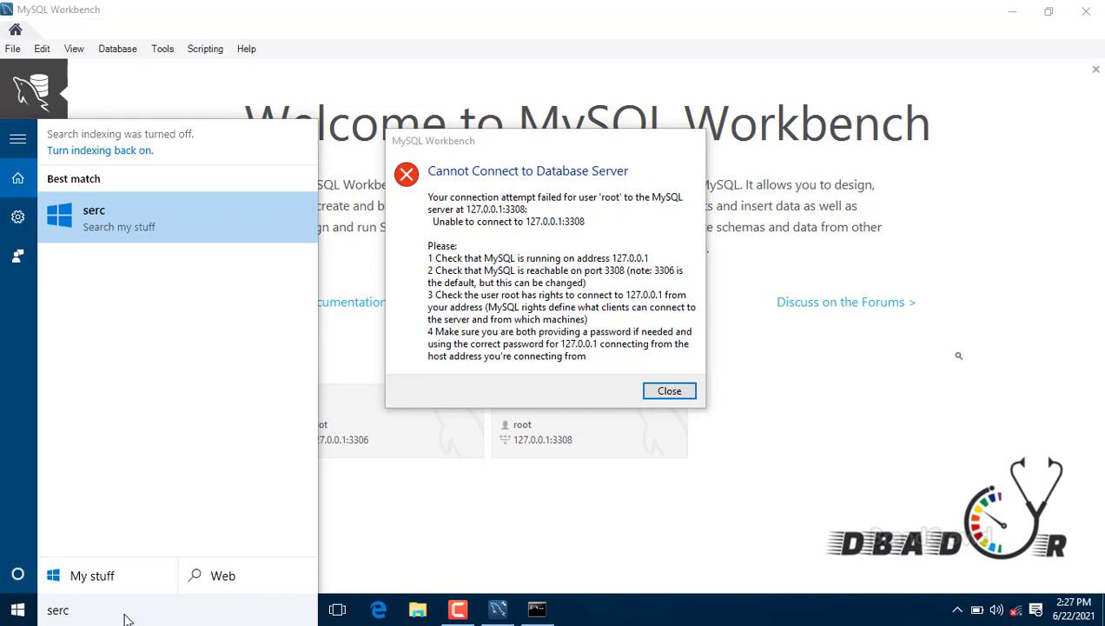
pyautogui.press('BackSpace')
pyautogui.write('vices.msc')
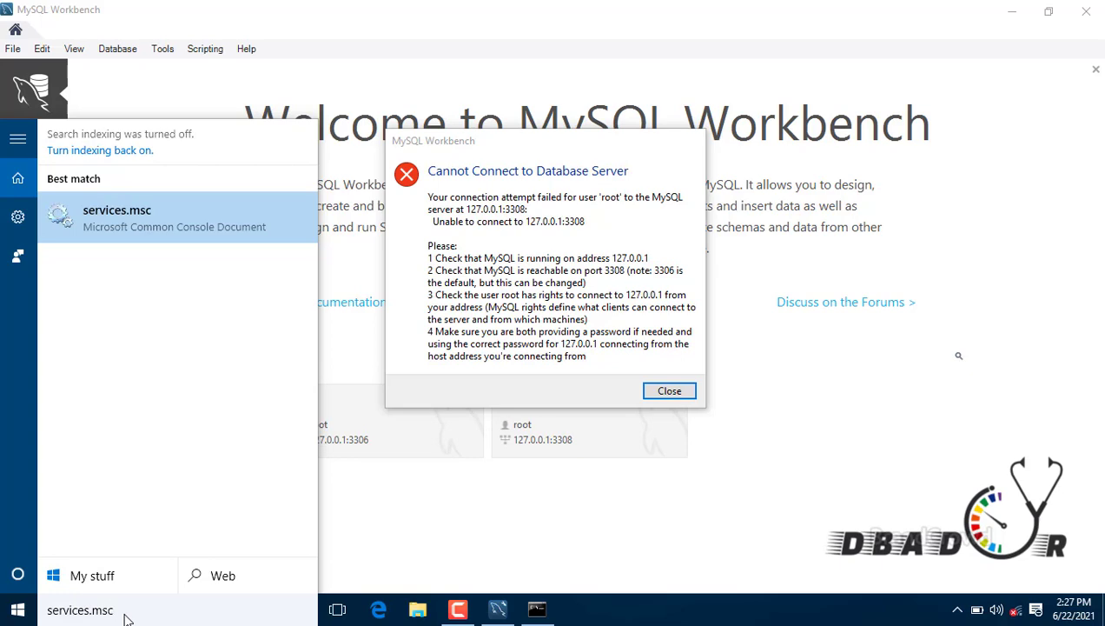
pyautogui.press('Return')
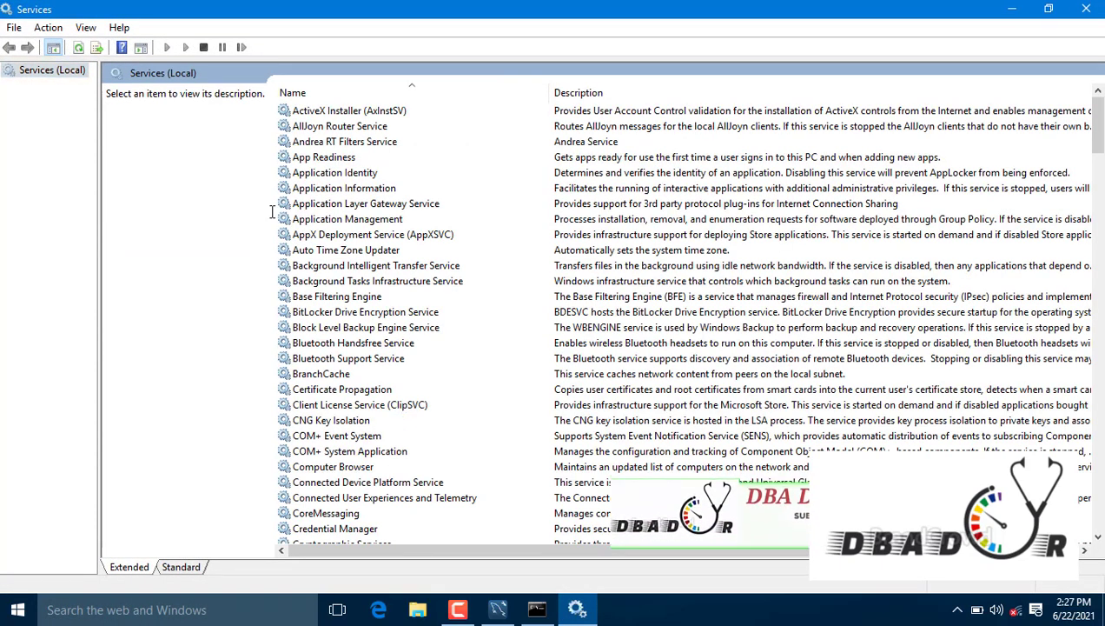
# Step: Find MySQL57 in the services list and check it is Running with Automatic startup
pyautogui.click(305, 221)
pyautogui.press('m')
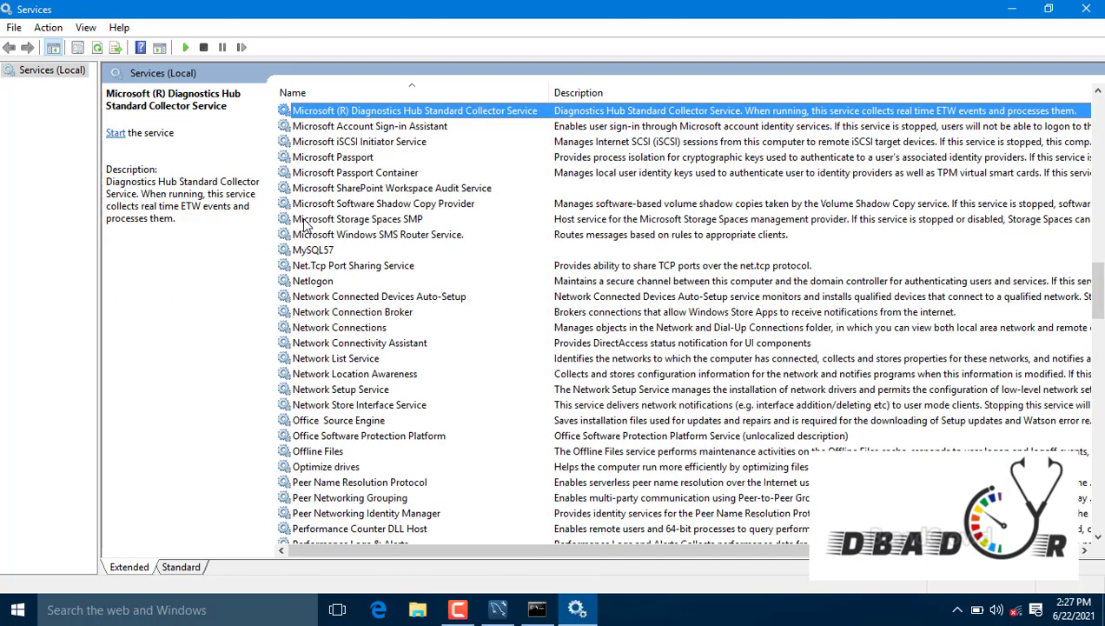
pyautogui.press('Down')
pyautogui.press('Down')
pyautogui.press('Down')
pyautogui.press('Down')
pyautogui.press('Down')
pyautogui.press('Down')
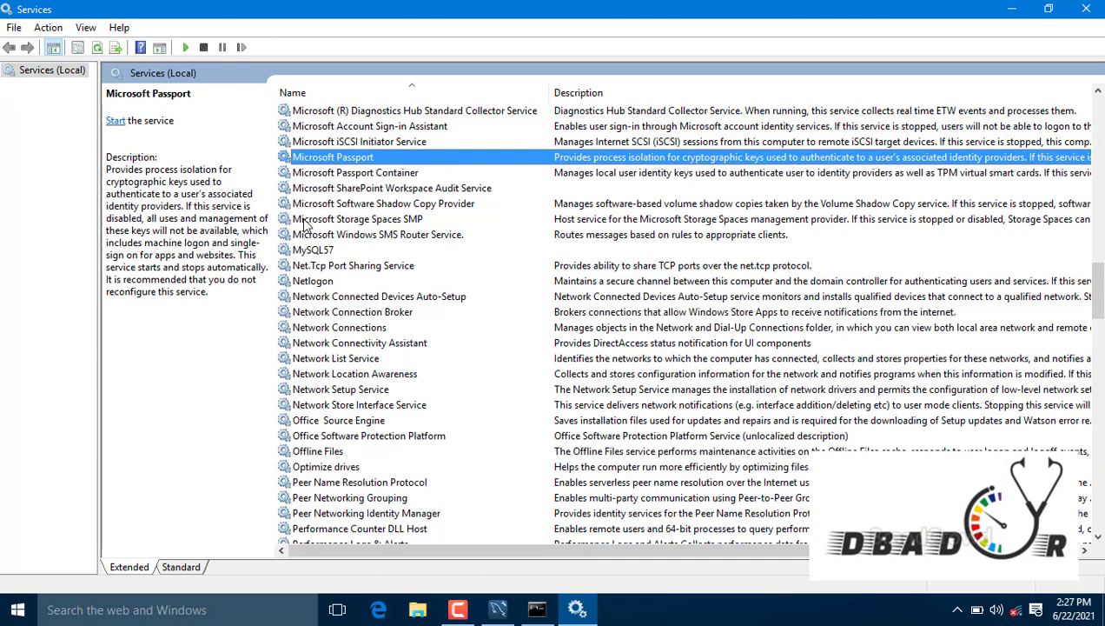
pyautogui.press('Down')
pyautogui.press('Down')
pyautogui.press('Down')
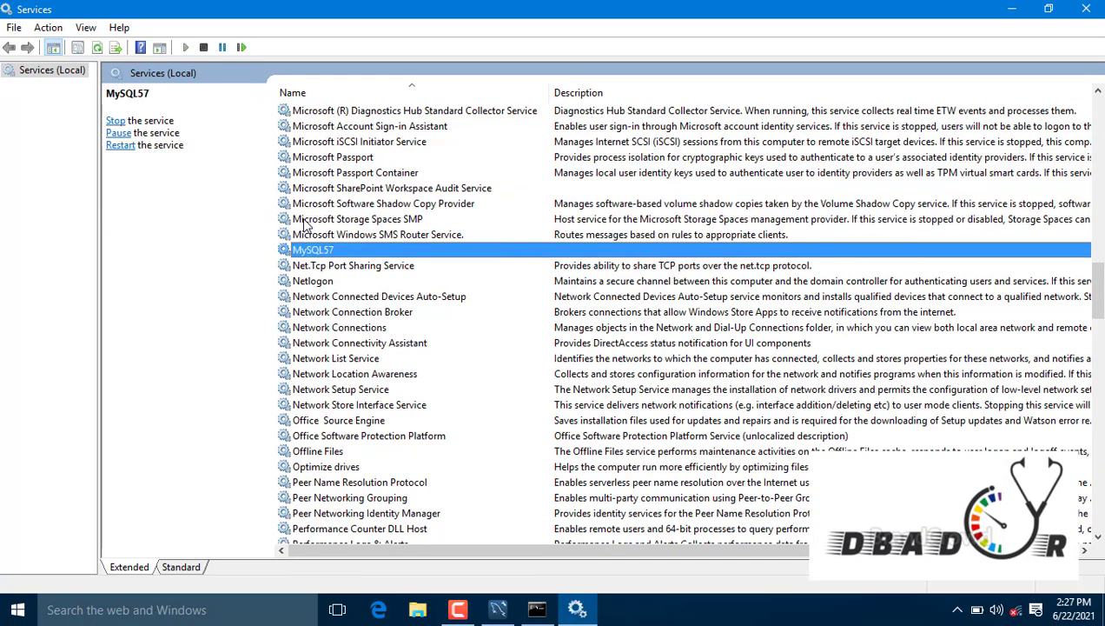
pyautogui.moveTo(535, 567); pyautogui.dragTo(776, 573)
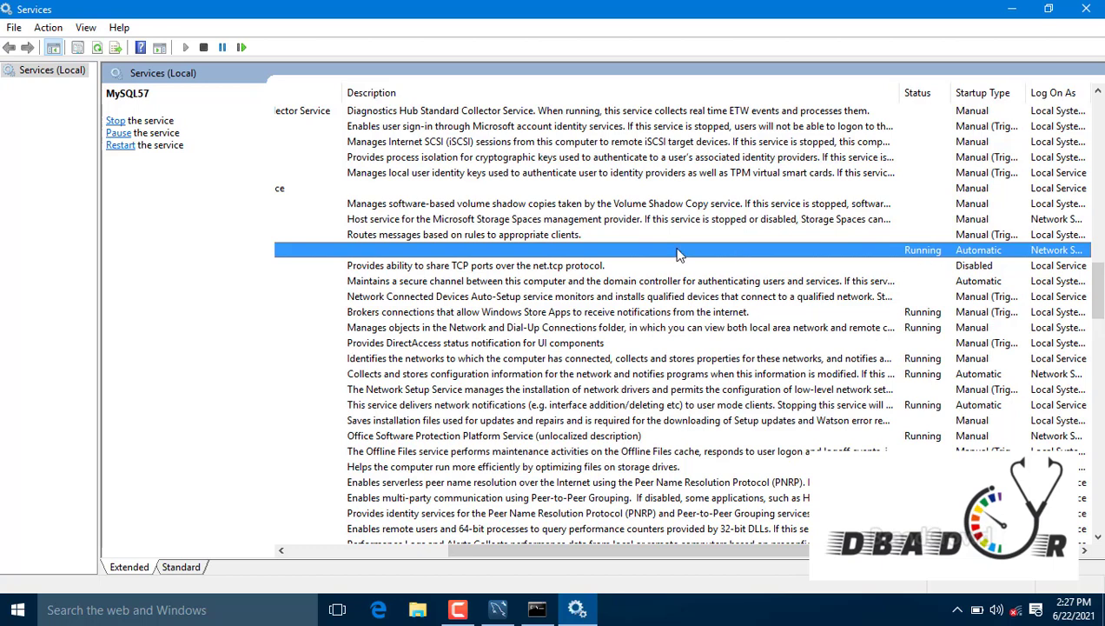
pyautogui.click(1027, 13)
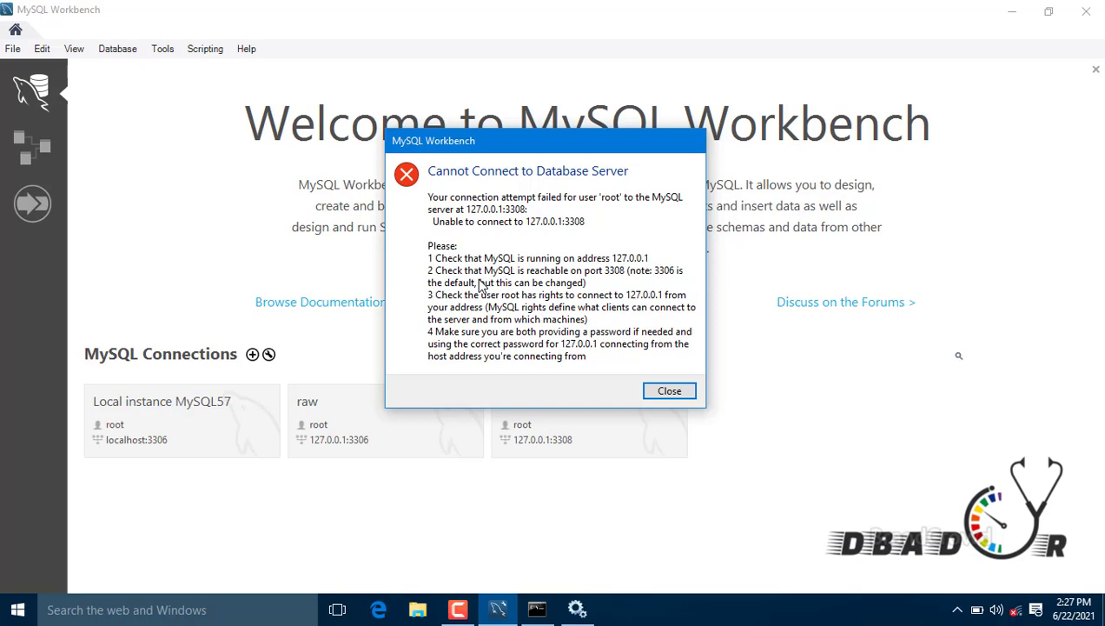
pyautogui.click(578, 611)
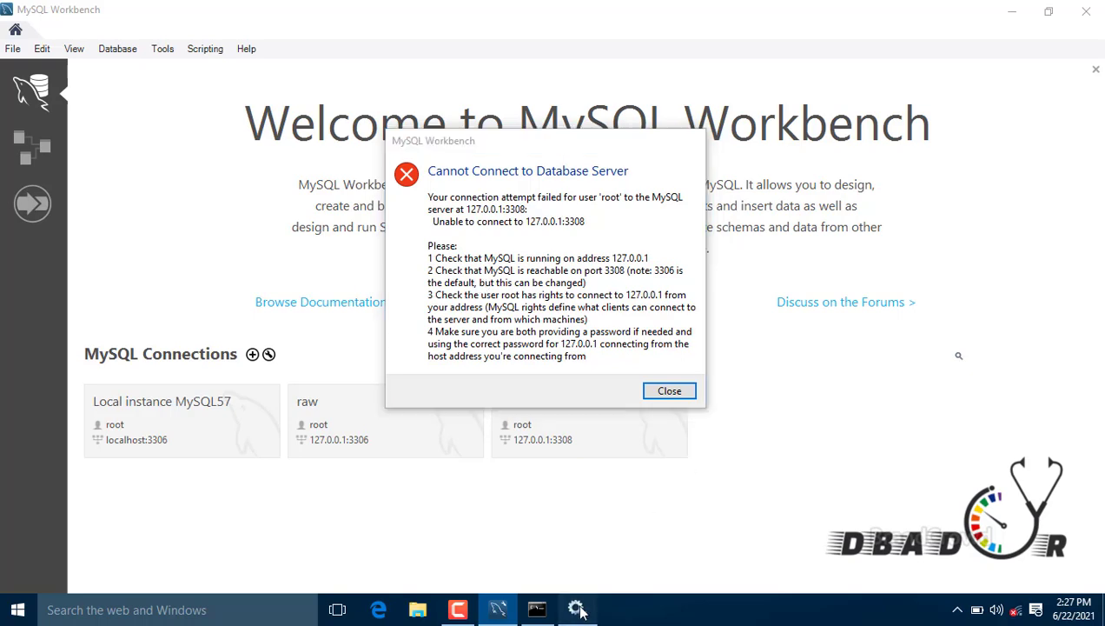
# Step: Open MySQL57 Properties and review its Log On, Recovery and Dependencies tabs
pyautogui.rightClick(413, 250)
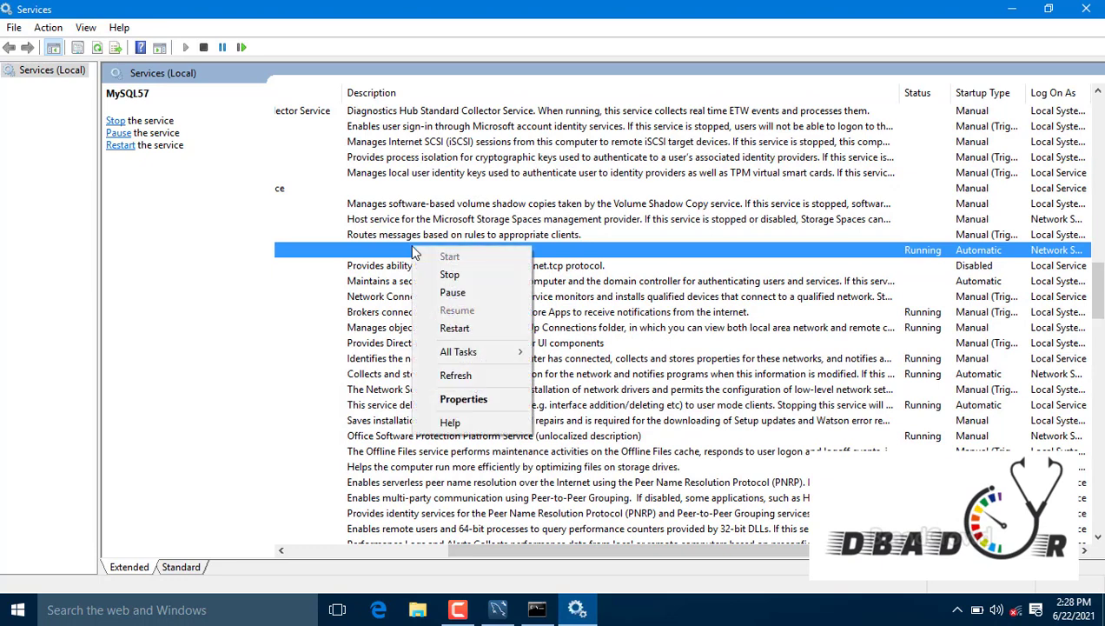
pyautogui.click(464, 399)
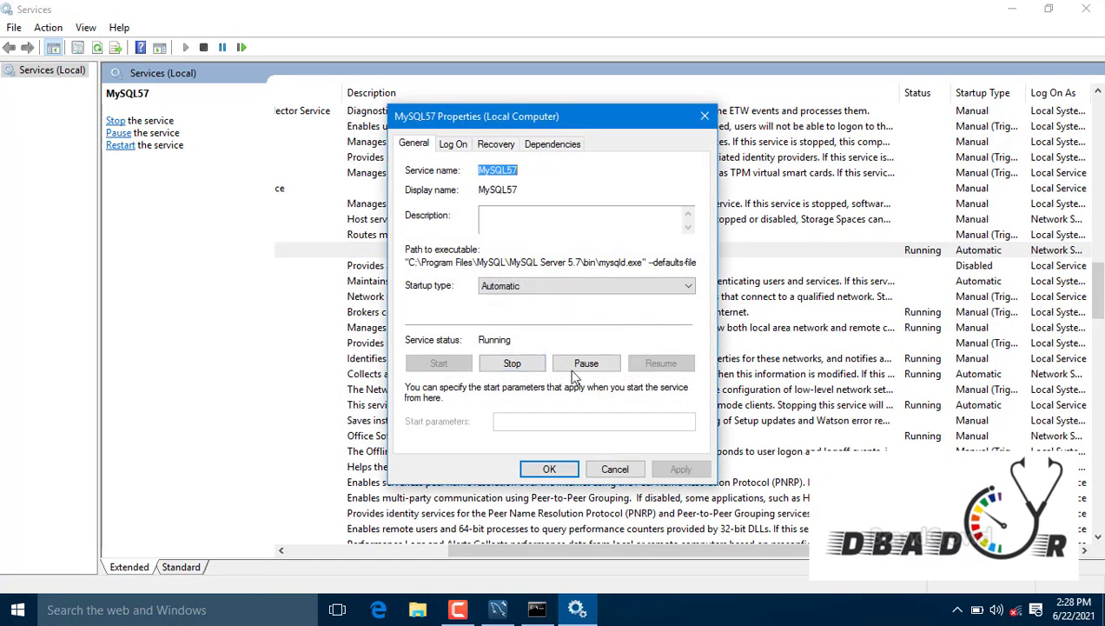
pyautogui.click(461, 146)
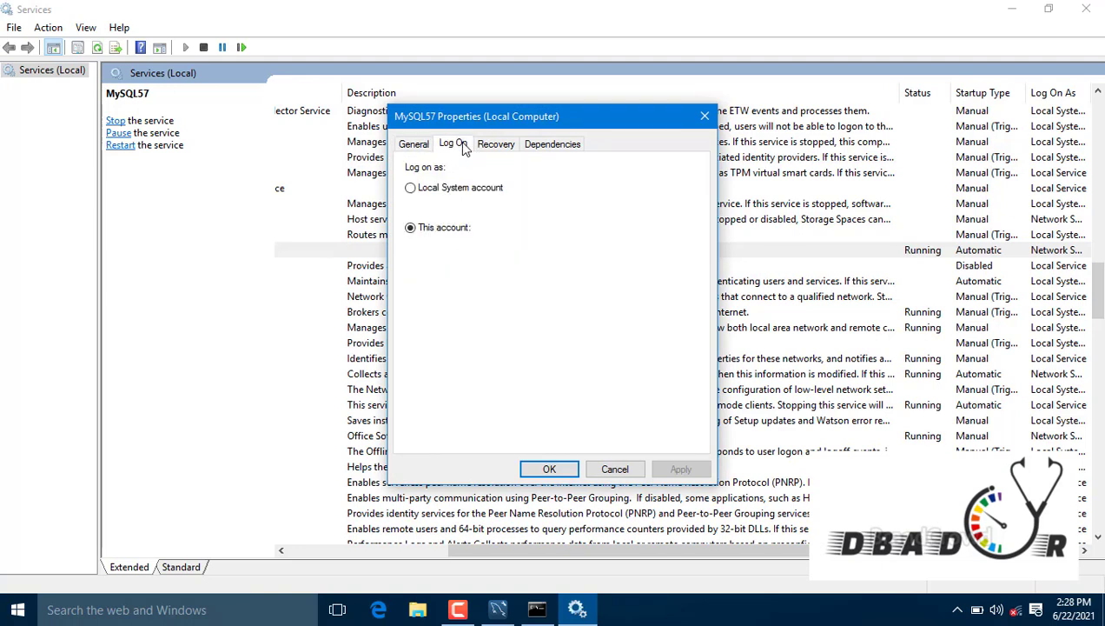
pyautogui.click(491, 147)
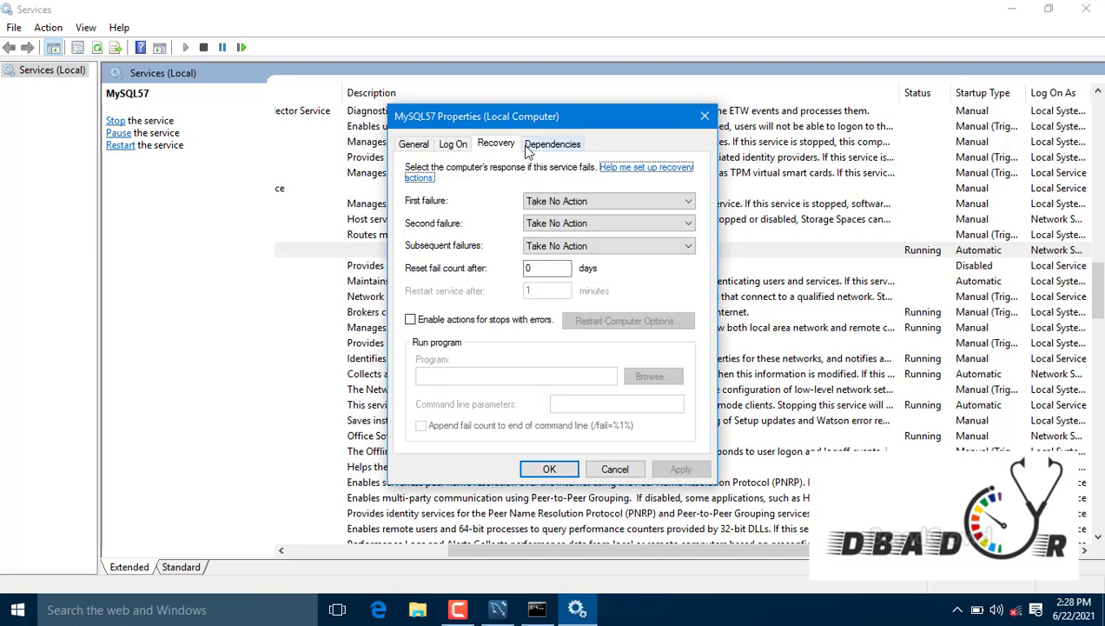
pyautogui.click(528, 146)
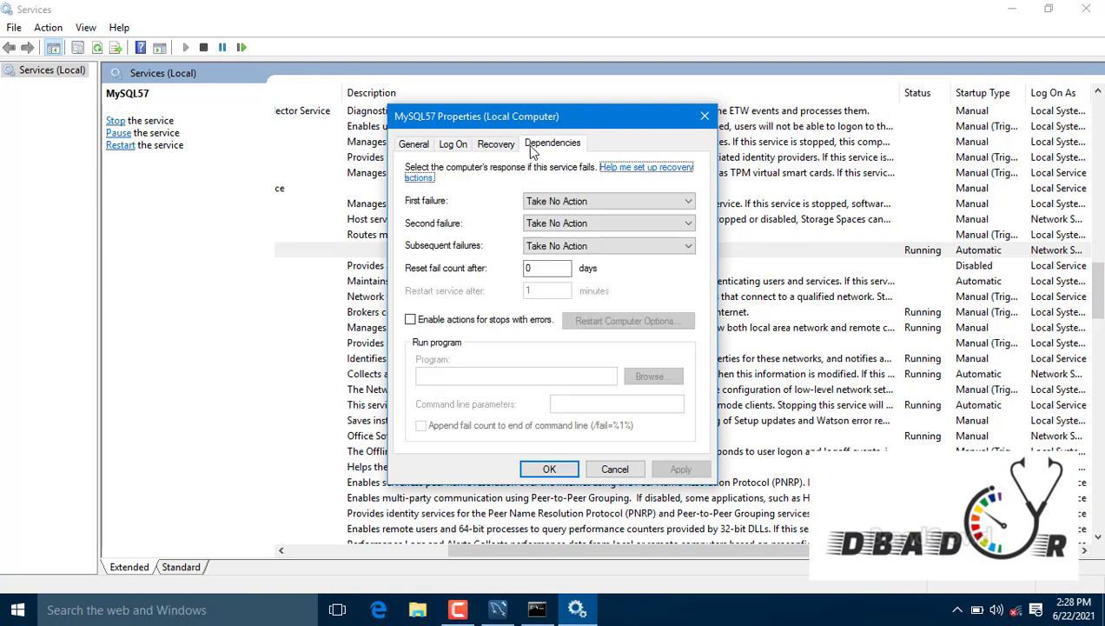
pyautogui.click(416, 145)
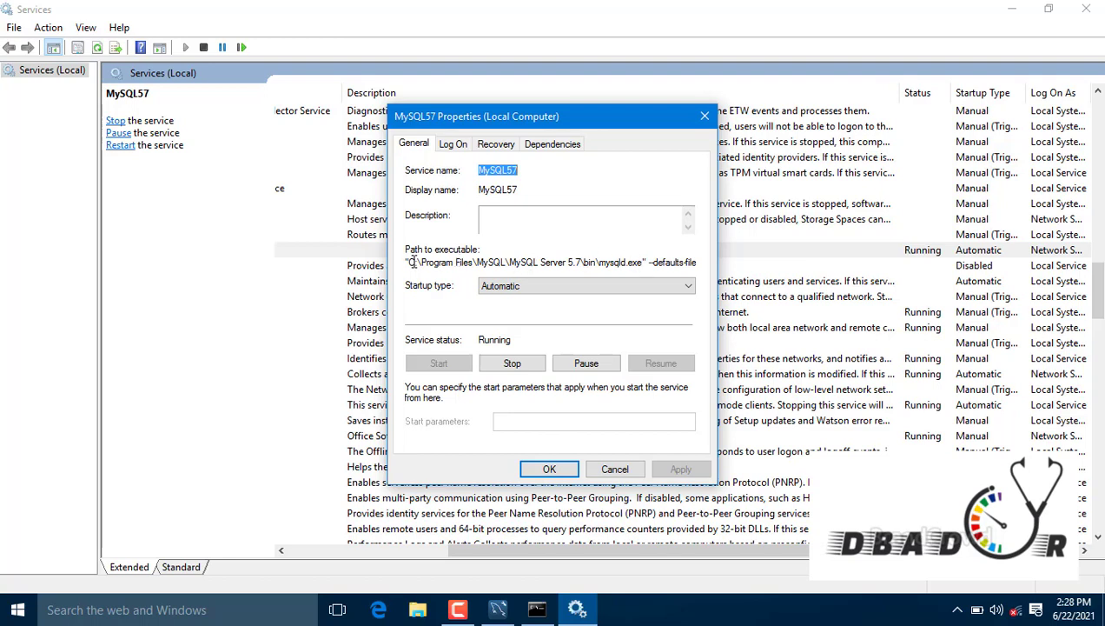
# Step: Select the MySQL Server 5.7 folder from the --defaults-file part of the executable path
pyautogui.moveTo(409, 262); pyautogui.dragTo(538, 270)
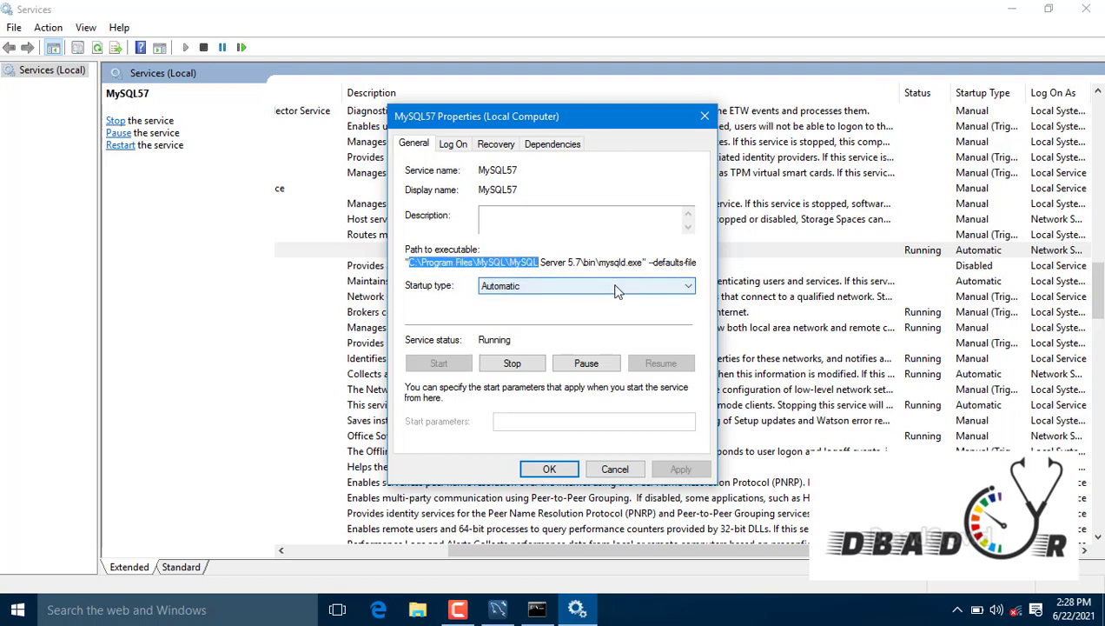
pyautogui.click(629, 262)
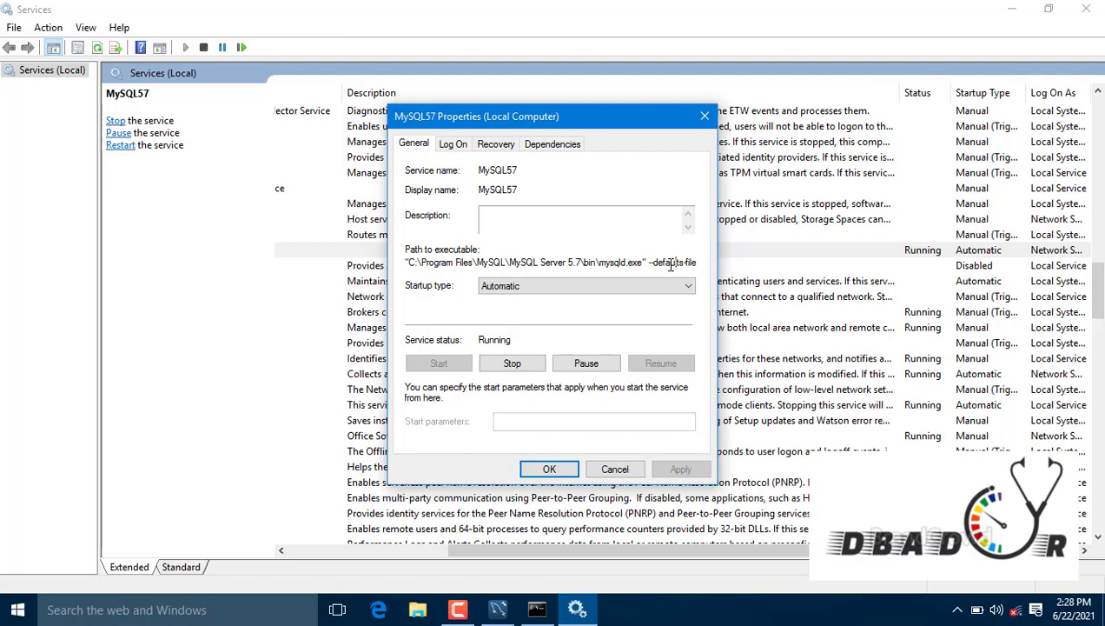
pyautogui.click(670, 265)
pyautogui.press('Right')
pyautogui.press('Right')
pyautogui.press('Right')
pyautogui.press('Right')
pyautogui.press('Right')
pyautogui.press('Right')
pyautogui.press('Right')
pyautogui.press('Right')
pyautogui.press('Right')
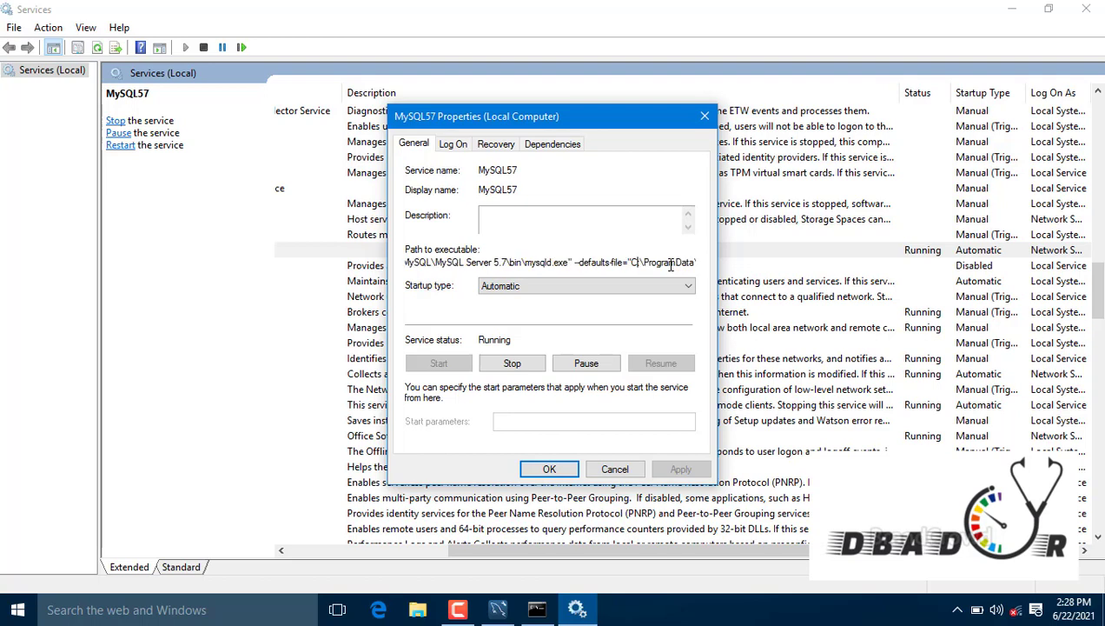
pyautogui.press('Right')
pyautogui.press('Right')
pyautogui.press('Right')
pyautogui.press('Right')
pyautogui.press('Right')
pyautogui.press('Right')
pyautogui.press('Right')
pyautogui.press('Right')
pyautogui.press('Right')
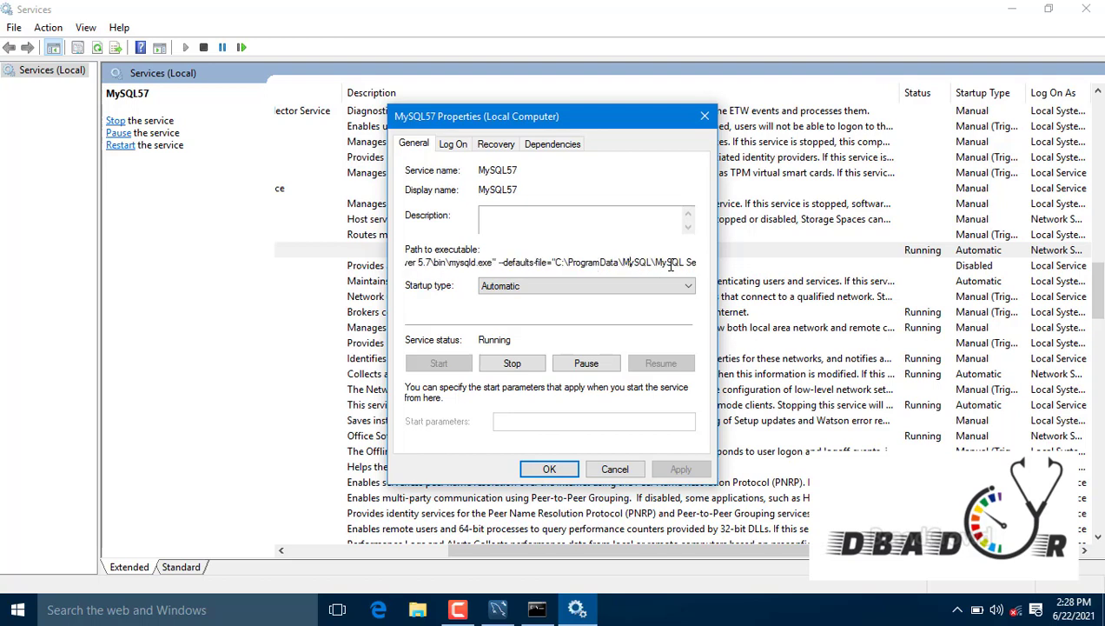
pyautogui.press('Right')
pyautogui.press('Right')
pyautogui.press('Right')
pyautogui.press('Right')
pyautogui.press('Right')
pyautogui.press('Right')
pyautogui.press('Right')
pyautogui.press('Right')
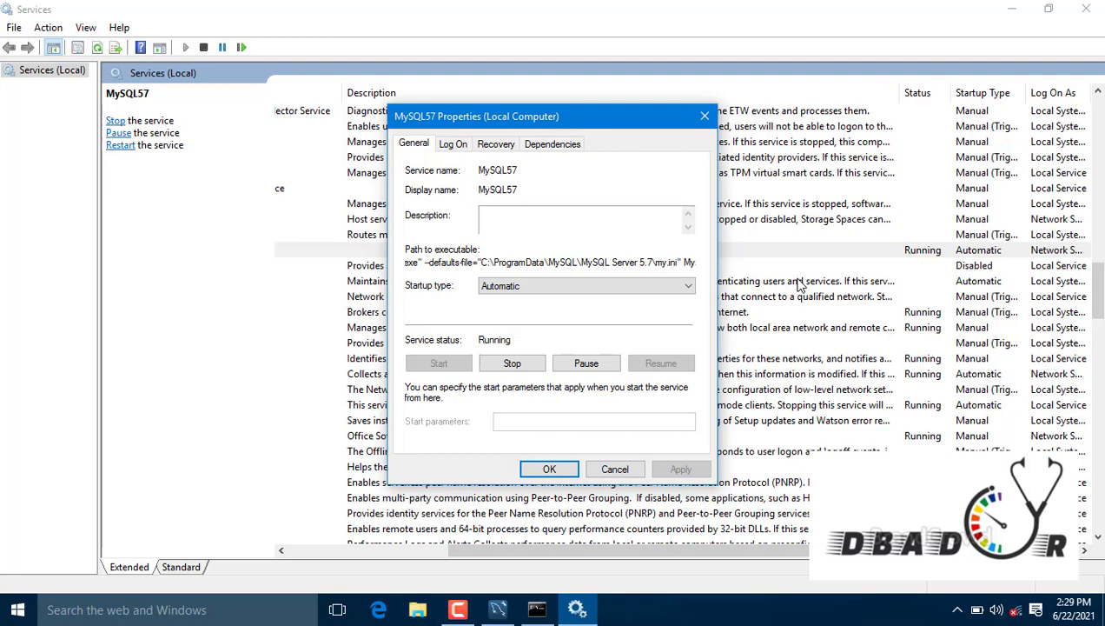
pyautogui.hotkey('shift', 'Left')
pyautogui.hotkey('shift', 'Left')
pyautogui.hotkey('shift', 'Left')
pyautogui.hotkey('shift', 'Left')
pyautogui.hotkey('shift', 'Left')
pyautogui.hotkey('shift', 'Left')
pyautogui.hotkey('shift', 'Left')
pyautogui.hotkey('shift', 'Left')
pyautogui.hotkey('shift', 'Left')
pyautogui.hotkey('shift', 'Left')
pyautogui.hotkey('shift', 'Left')
pyautogui.hotkey('shift', 'Left')
pyautogui.hotkey('shift', 'Left')
pyautogui.hotkey('shift', 'Left')
pyautogui.hotkey('shift', 'Left')
pyautogui.hotkey('shift', 'Left')
pyautogui.hotkey('shift', 'Left')
pyautogui.hotkey('shift', 'Left')
pyautogui.hotkey('shift', 'Left')
pyautogui.hotkey('shift', 'Left')
pyautogui.press('Left')
pyautogui.press('Left')
pyautogui.press('Left')
pyautogui.press('Left')
pyautogui.press('Left')
pyautogui.press('Left')
pyautogui.press('Left')
pyautogui.press('Left')
pyautogui.press('Left')
pyautogui.press('Left')
pyautogui.press('Left')
pyautogui.press('Left')
pyautogui.press('Left')
pyautogui.hotkey('shift', 'Right')
pyautogui.hotkey('shift', 'Right')
pyautogui.hotkey('shift', 'Right')
pyautogui.hotkey('shift', 'Right')
pyautogui.hotkey('shift', 'Right')
pyautogui.hotkey('shift', 'Right')
pyautogui.hotkey('shift', 'Right')
pyautogui.hotkey('shift', 'Right')
pyautogui.hotkey('shift', 'Right')
pyautogui.hotkey('shift', 'Right')
pyautogui.hotkey('shift', 'Right')
pyautogui.hotkey('shift', 'Right')
pyautogui.hotkey('shift', 'Right')
pyautogui.hotkey('shift', 'Right')
pyautogui.hotkey('shift', 'Right')
pyautogui.hotkey('shift', 'Right')
pyautogui.hotkey('shift', 'Right')
pyautogui.hotkey('shift', 'Right')
pyautogui.hotkey('shift', 'Right')
pyautogui.hotkey('shift', 'Right')
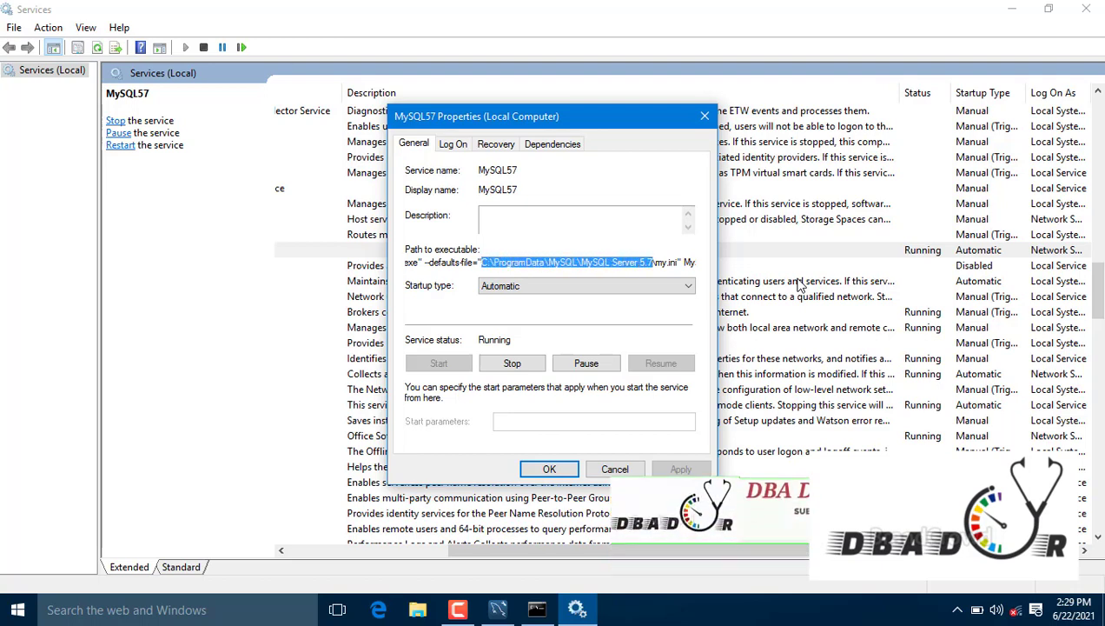
# Step: Paste the folder path into the Run box to open it in File Explorer
pyautogui.press('super+r')
pyautogui.write('C:\\ProgramData\\MySQL\\MySQL Server 5.7')
pyautogui.press('Return')
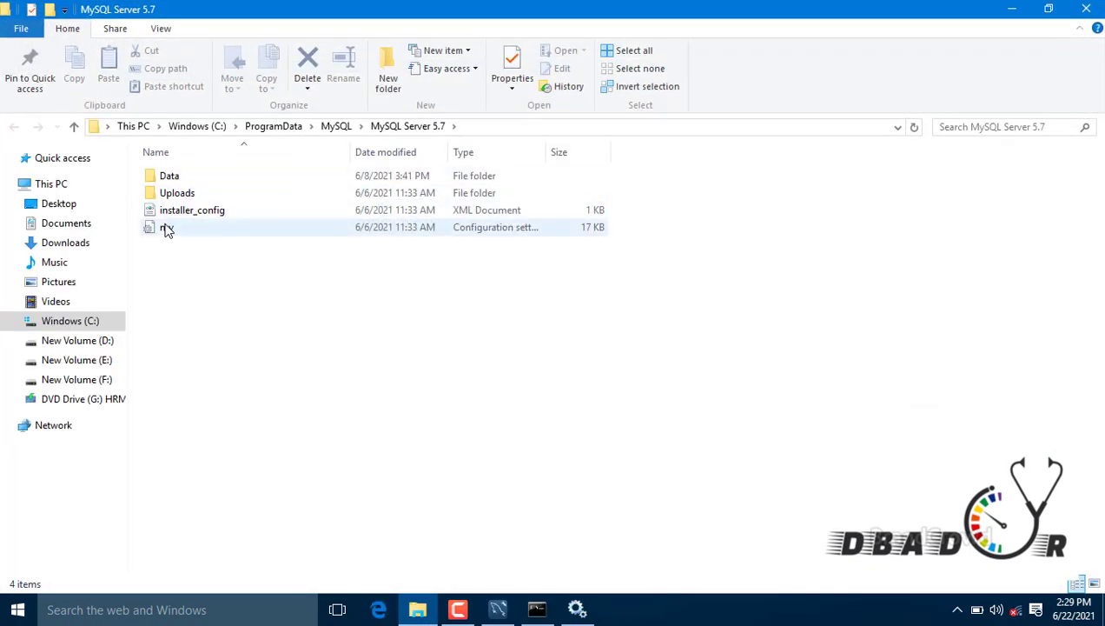
# Step: Open my.ini in a maximised Notepad and find the port=3306 setting
pyautogui.doubleClick(167, 230)
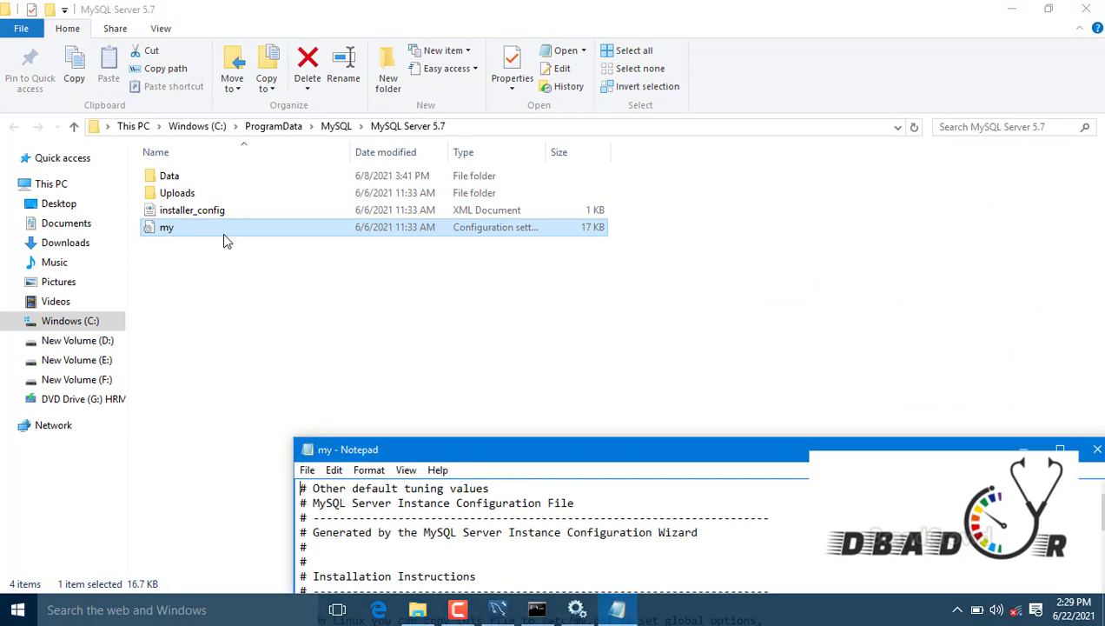
pyautogui.doubleClick(520, 449)
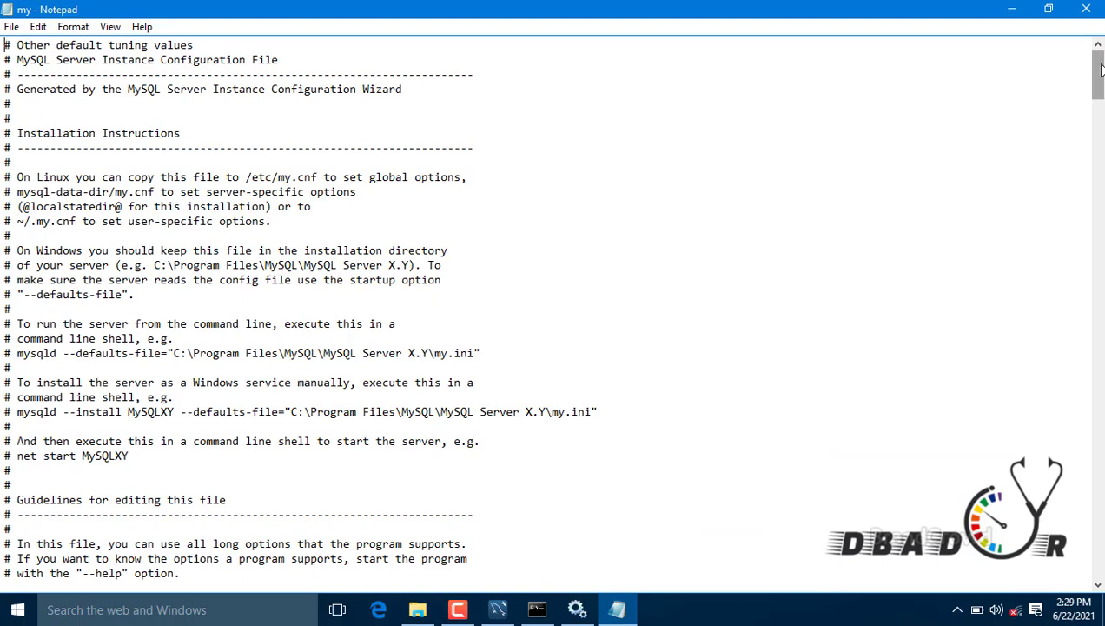
pyautogui.moveTo(1100, 70); pyautogui.dragTo(1100, 143)
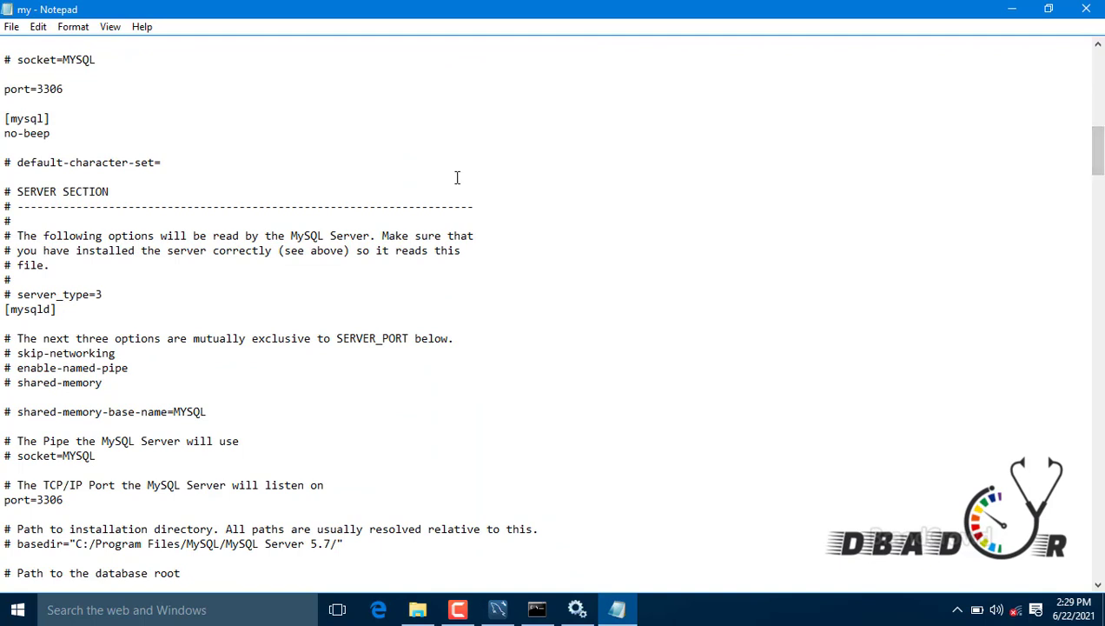
pyautogui.moveTo(65, 91); pyautogui.dragTo(43, 89)
pyautogui.click(99, 144)
pyautogui.moveTo(1098, 171); pyautogui.dragTo(1099, 560)
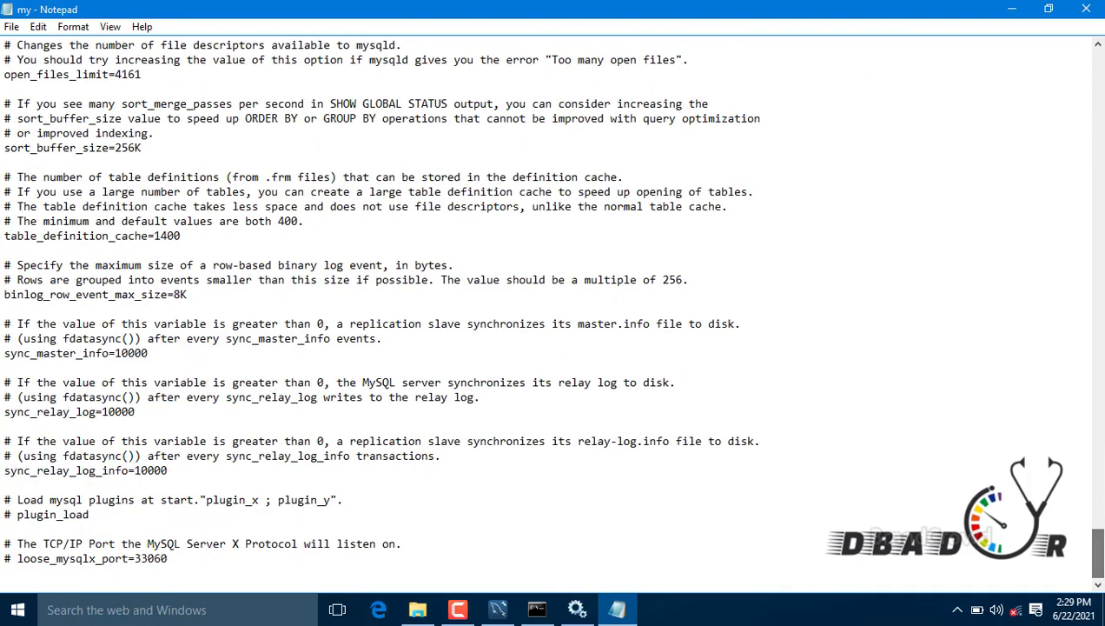
# Step: Scroll through the rest of my.ini, then close Notepad and minimise File Explorer
pyautogui.press('F9')
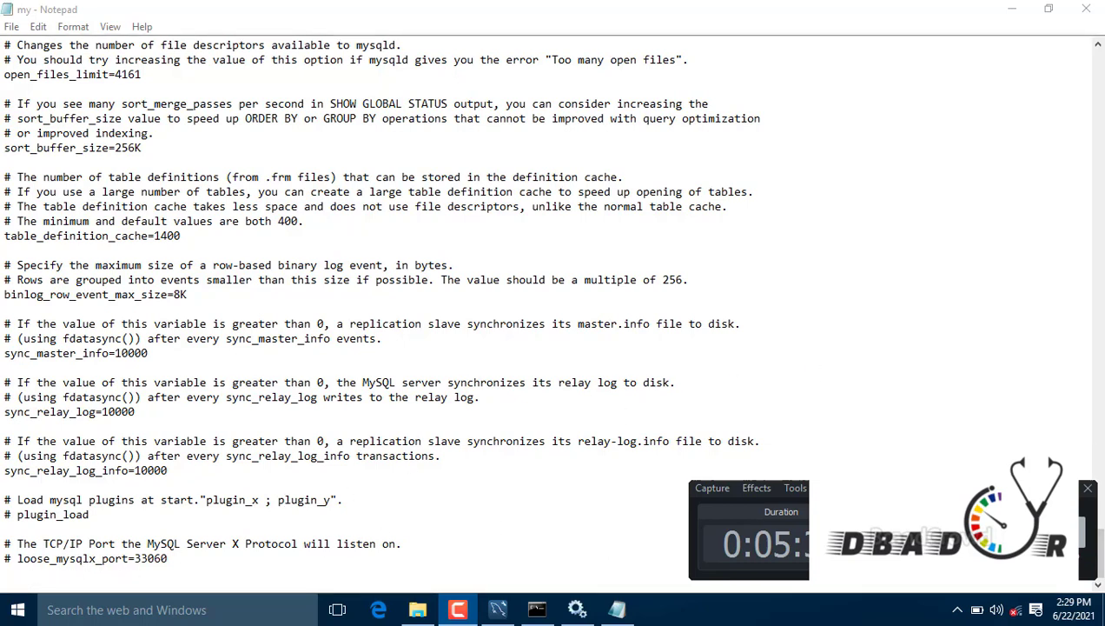
pyautogui.scroll(1, 1100, 537)
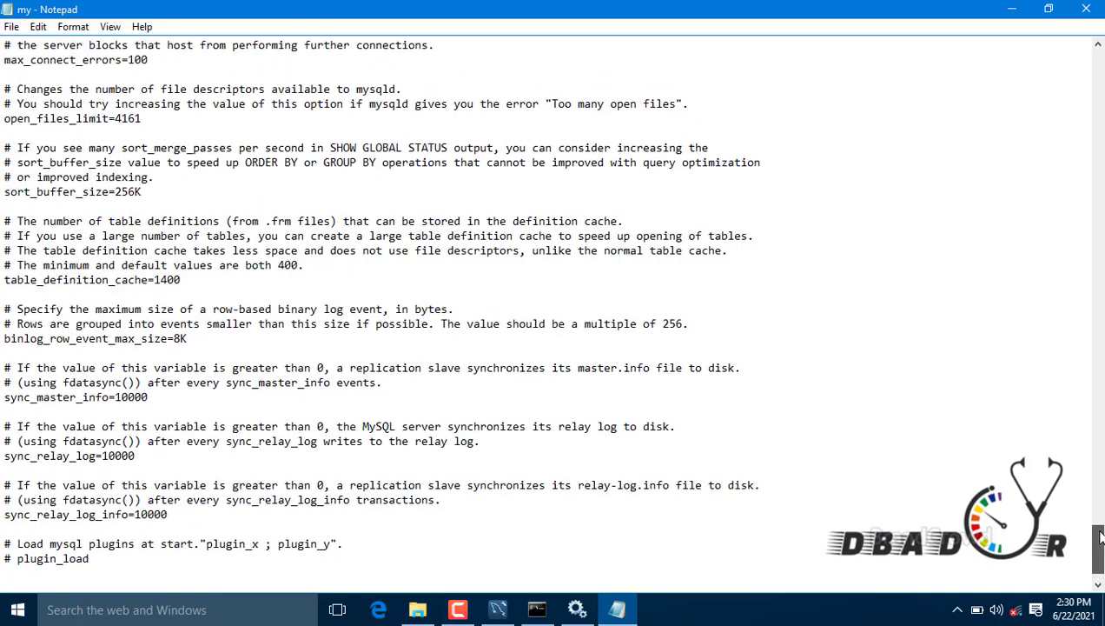
pyautogui.moveTo(1100, 537); pyautogui.dragTo(1060, 262)
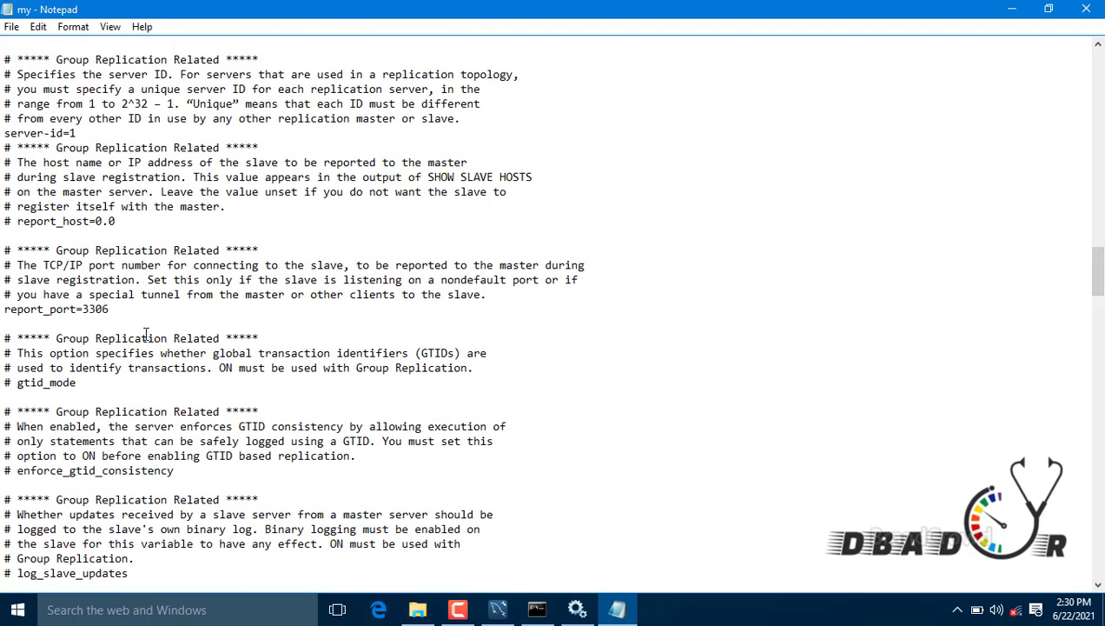
pyautogui.click(1088, 10)
pyautogui.click(1014, 11)
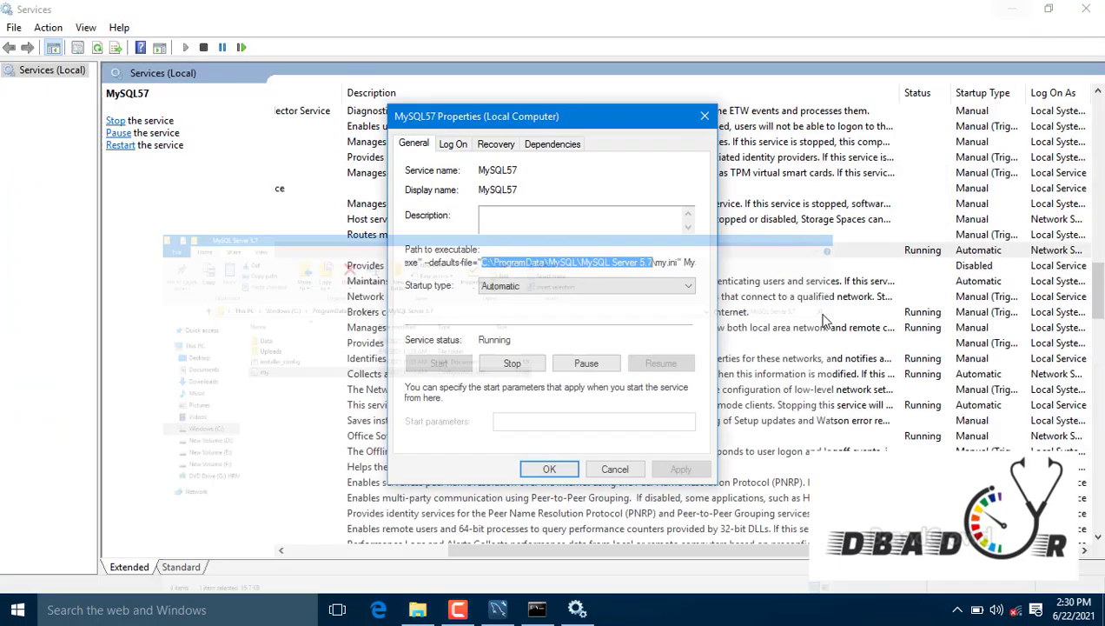
# Step: Close MySQL57 Properties, dismiss the error, retry the Test connection and close the repeated error
pyautogui.click(705, 116)
pyautogui.click(1023, 10)
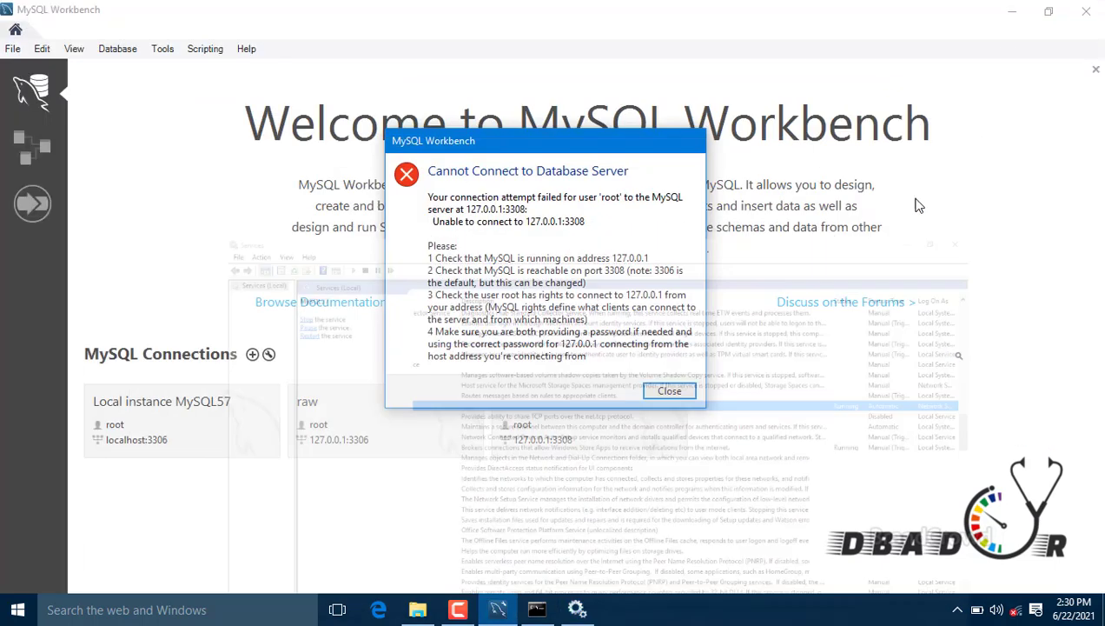
pyautogui.click(669, 391)
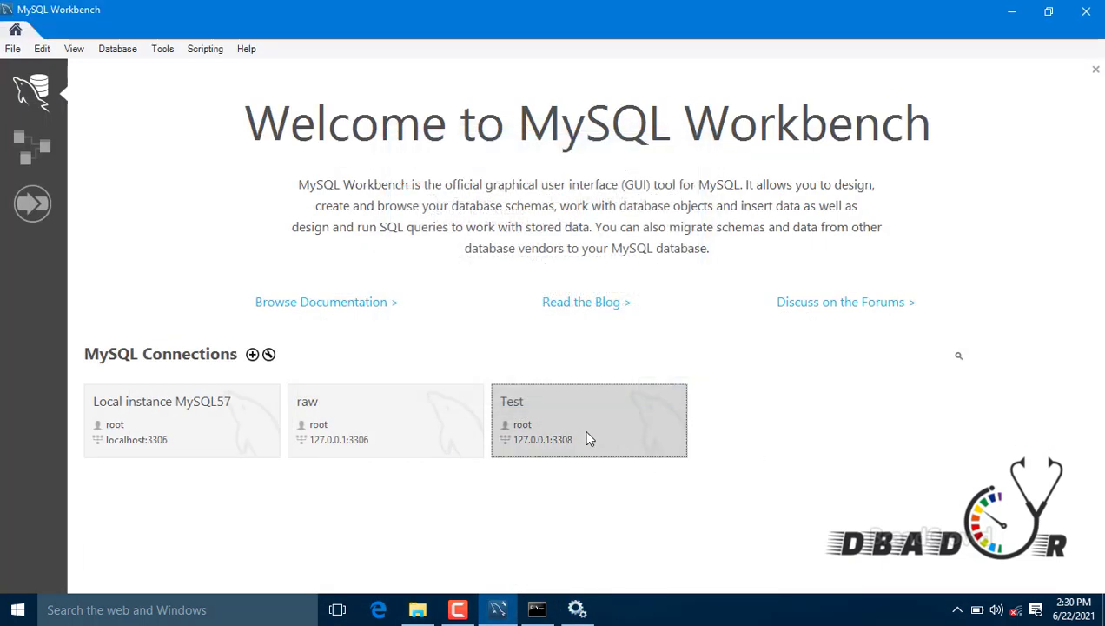
pyautogui.click(583, 439)
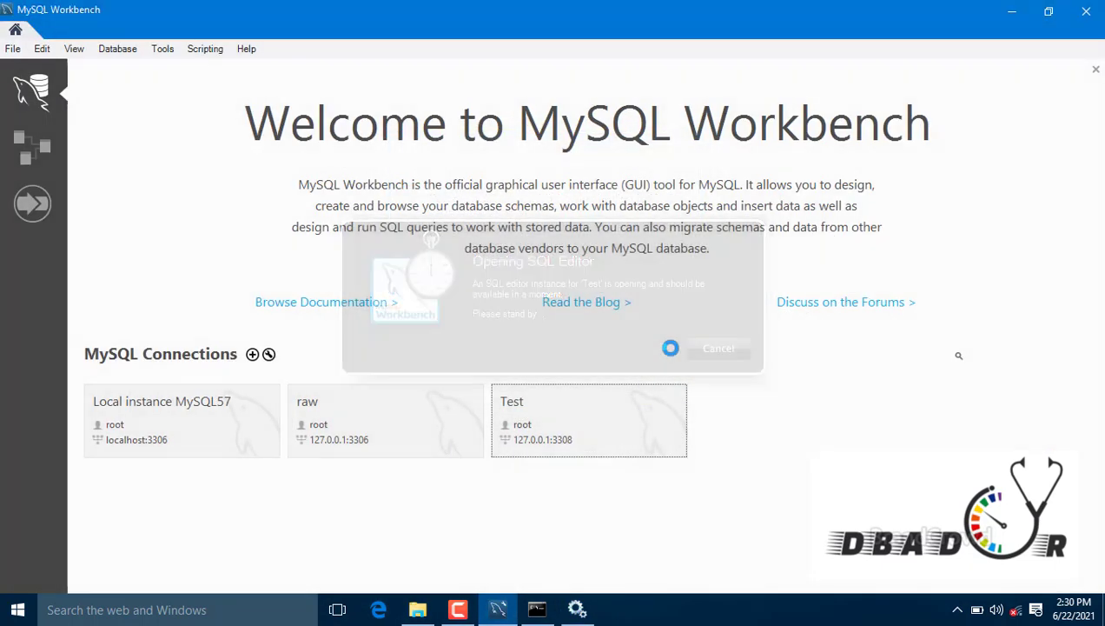
pyautogui.click(683, 391)
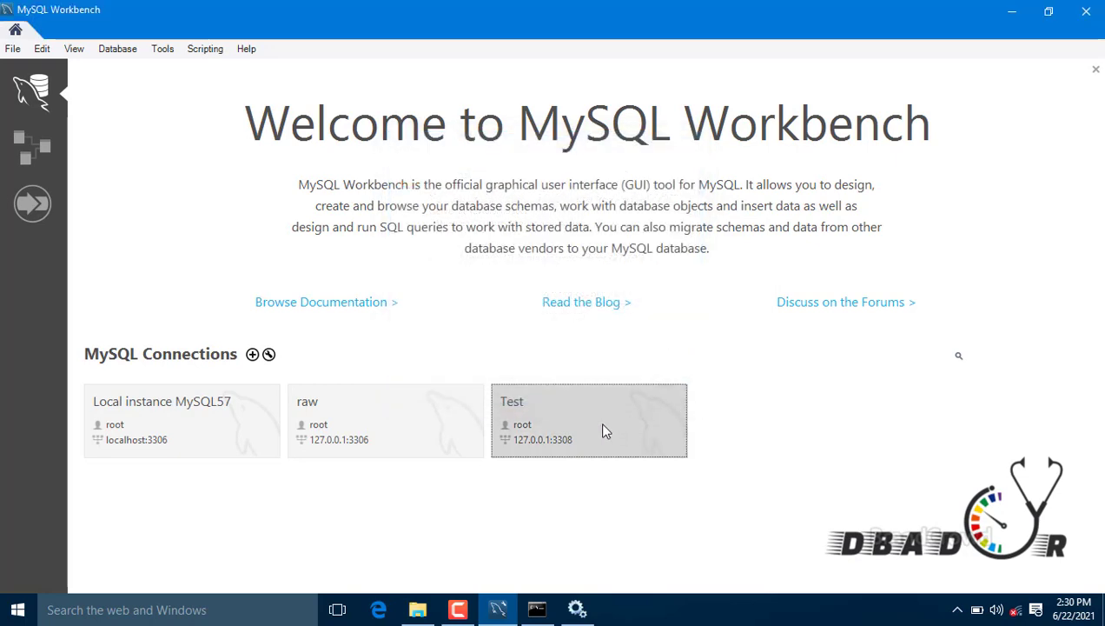
# Step: Edit the Test connection's port to 3306 and run Test Connection
pyautogui.rightClick(598, 421)
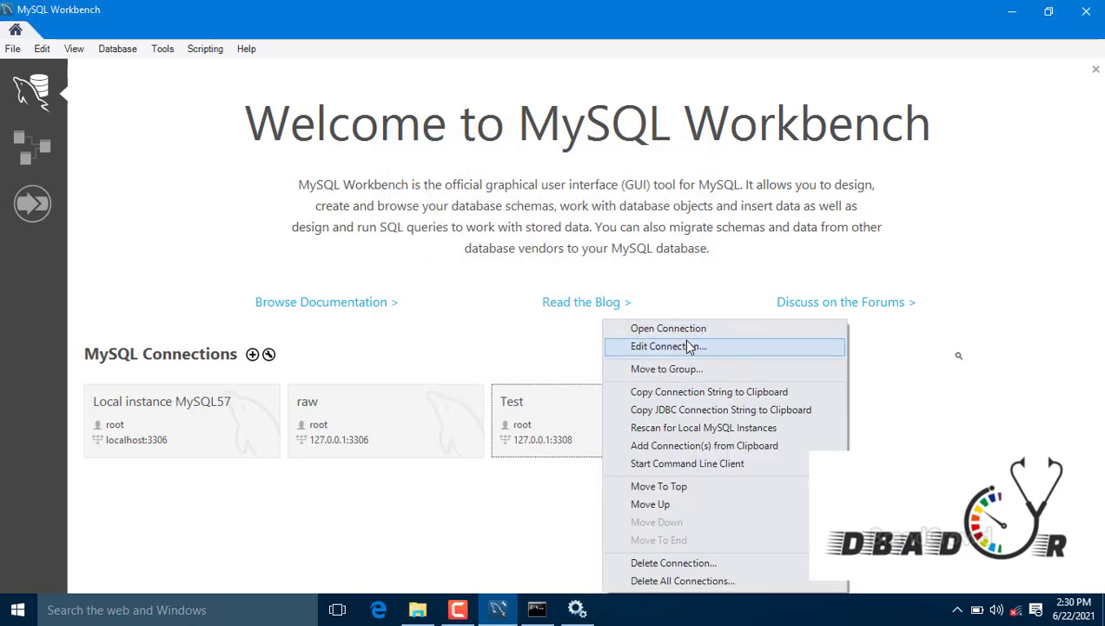
pyautogui.click(687, 345)
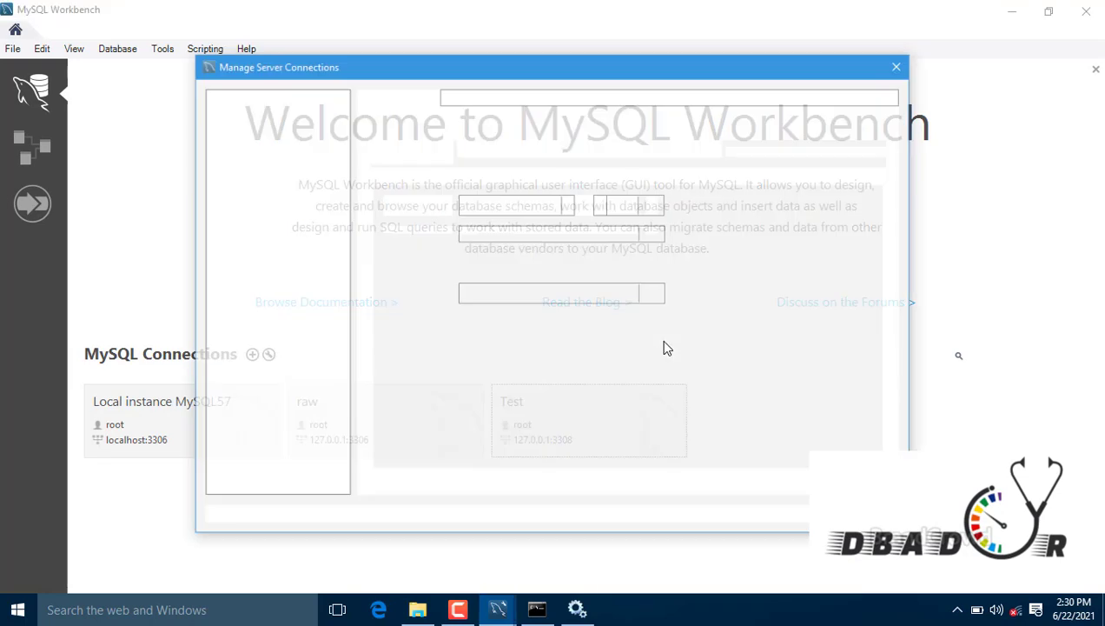
pyautogui.click(646, 206)
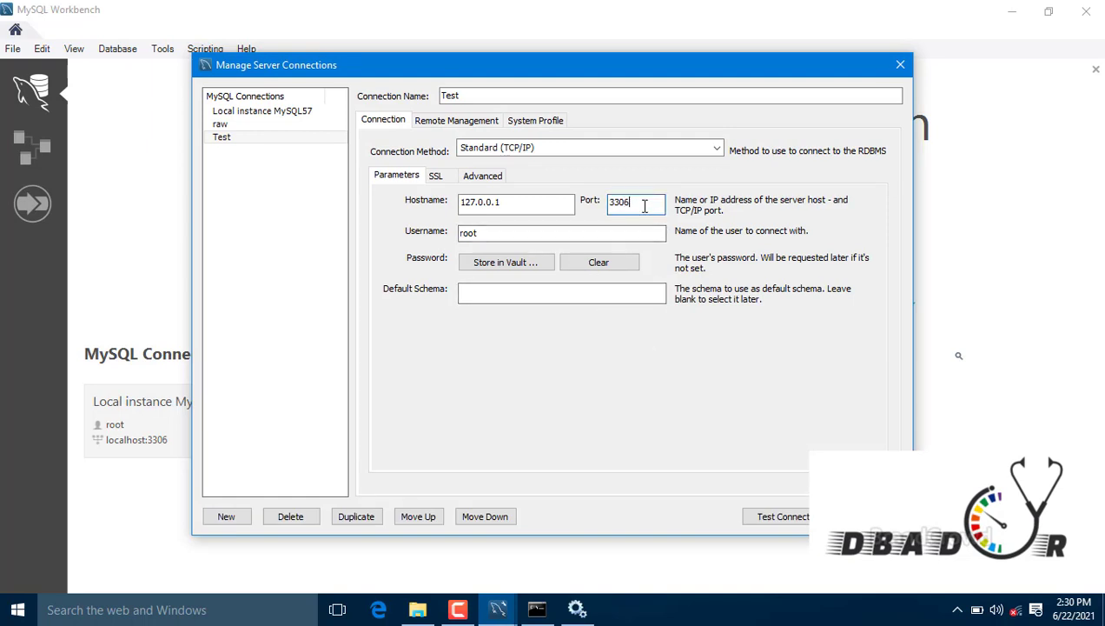
pyautogui.click(782, 516)
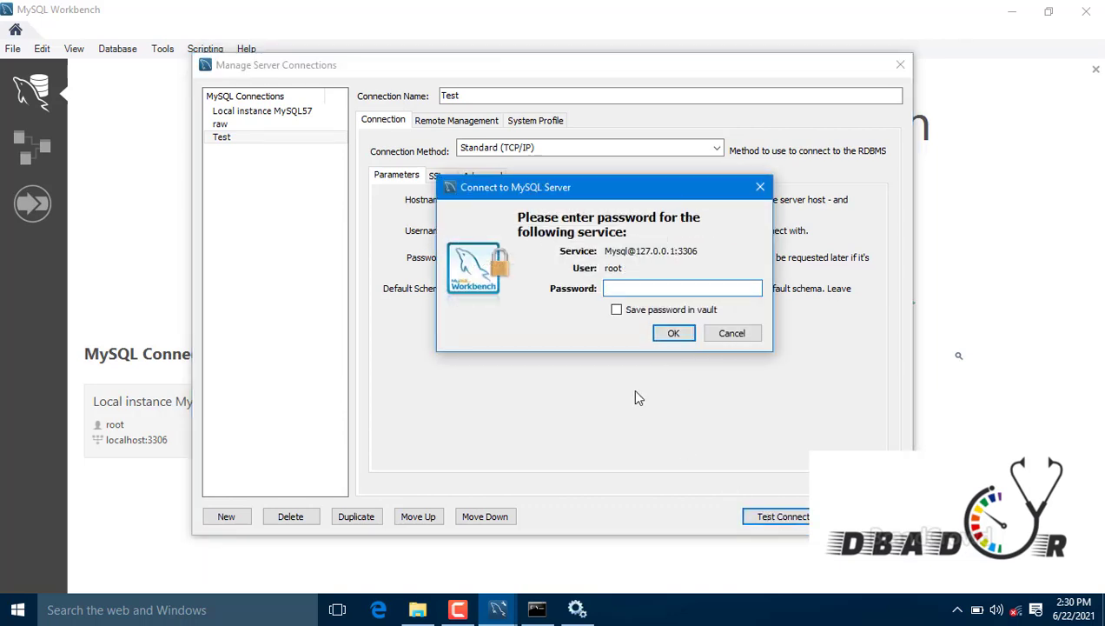
# Step: Enter the root password, then dismiss the access-denied error
pyautogui.write('root1')
pyautogui.press('Return')
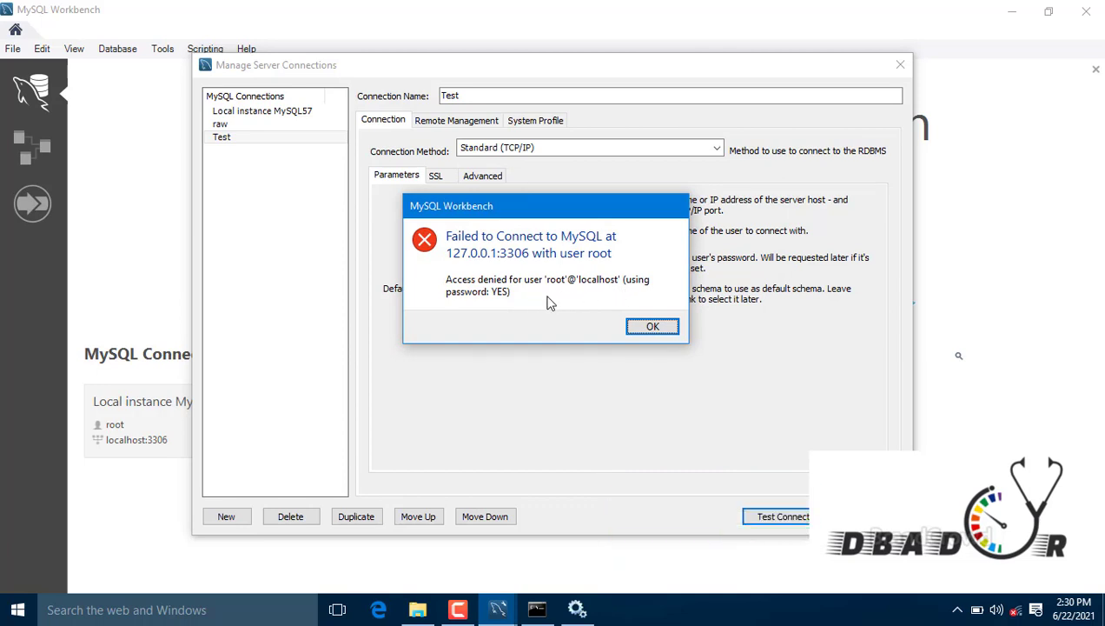
pyautogui.click(650, 328)
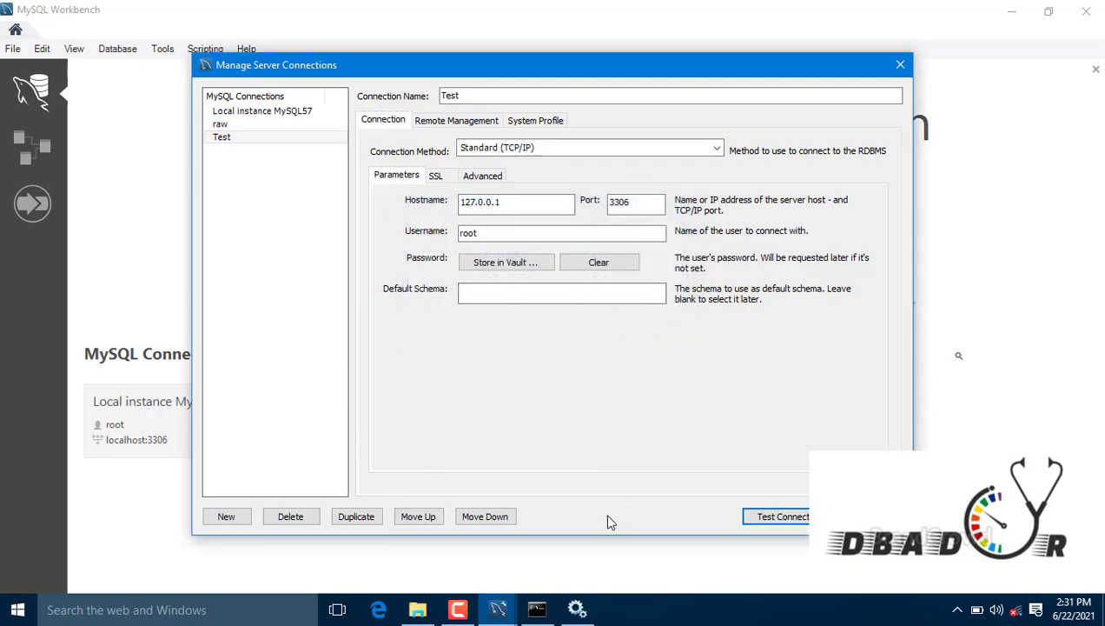
pyautogui.click(578, 611)
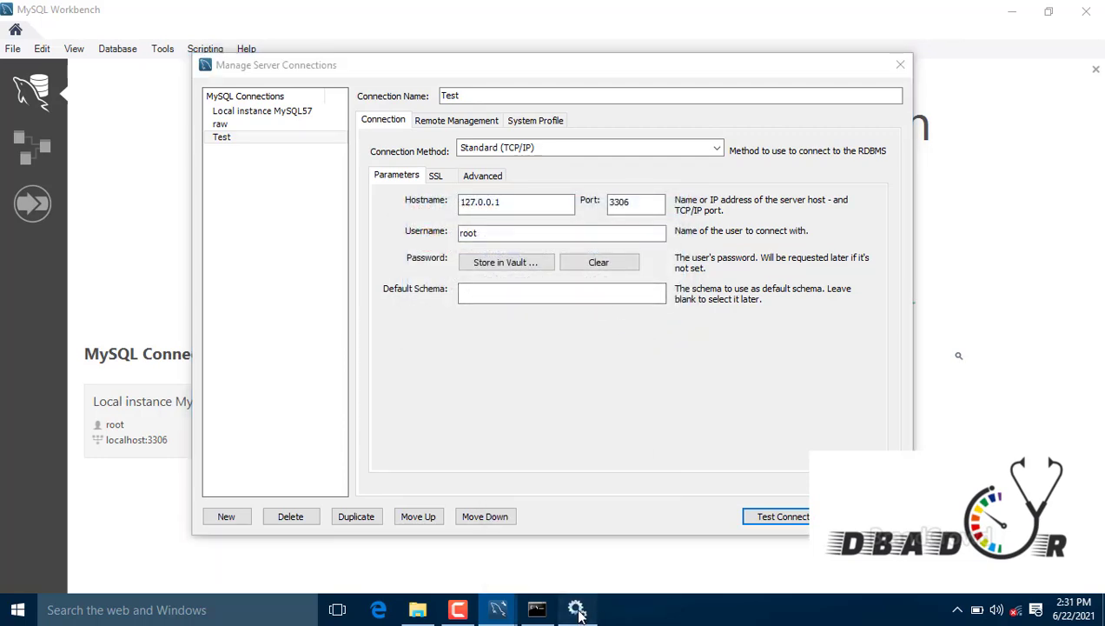
# Step: Browse File Explorer to ProgramData\MySQL\MySQL Server 5.7\Data
pyautogui.click(1002, 12)
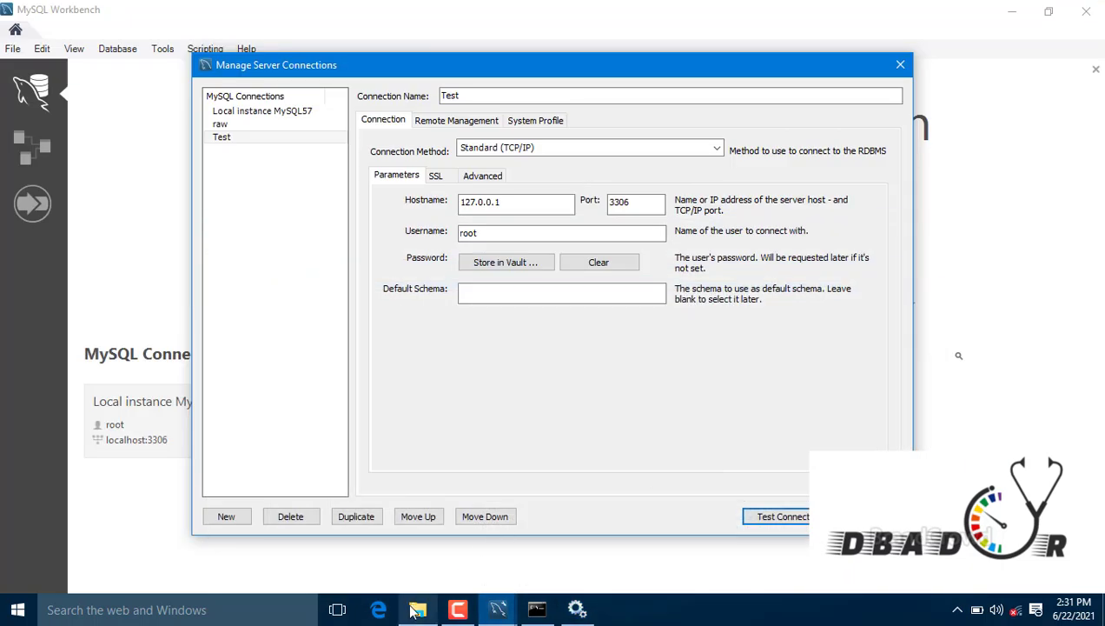
pyautogui.click(417, 609)
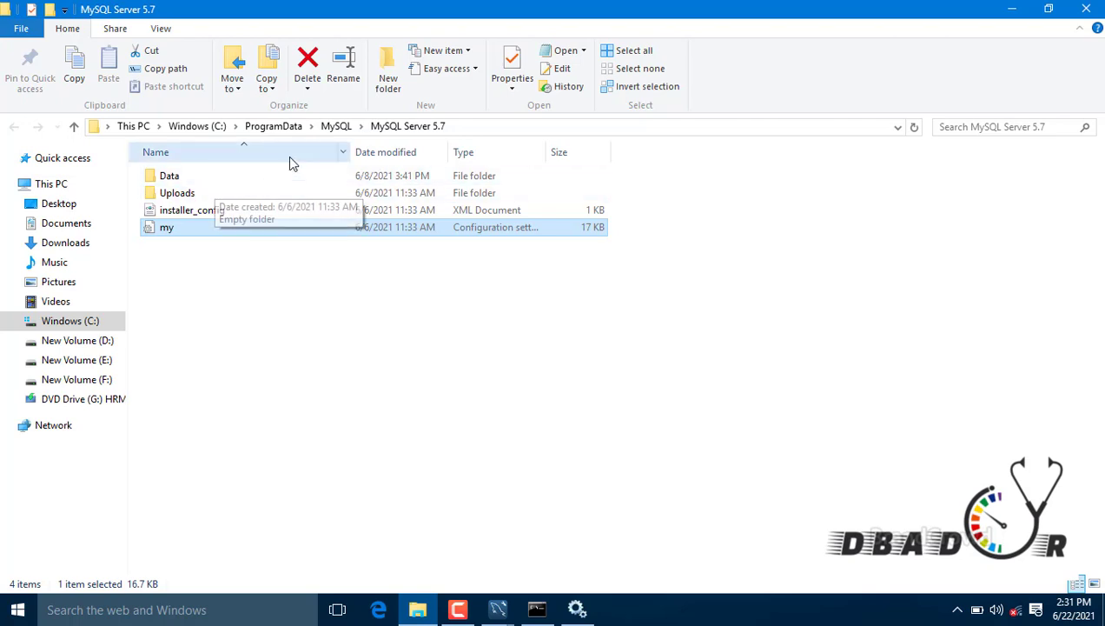
pyautogui.click(343, 126)
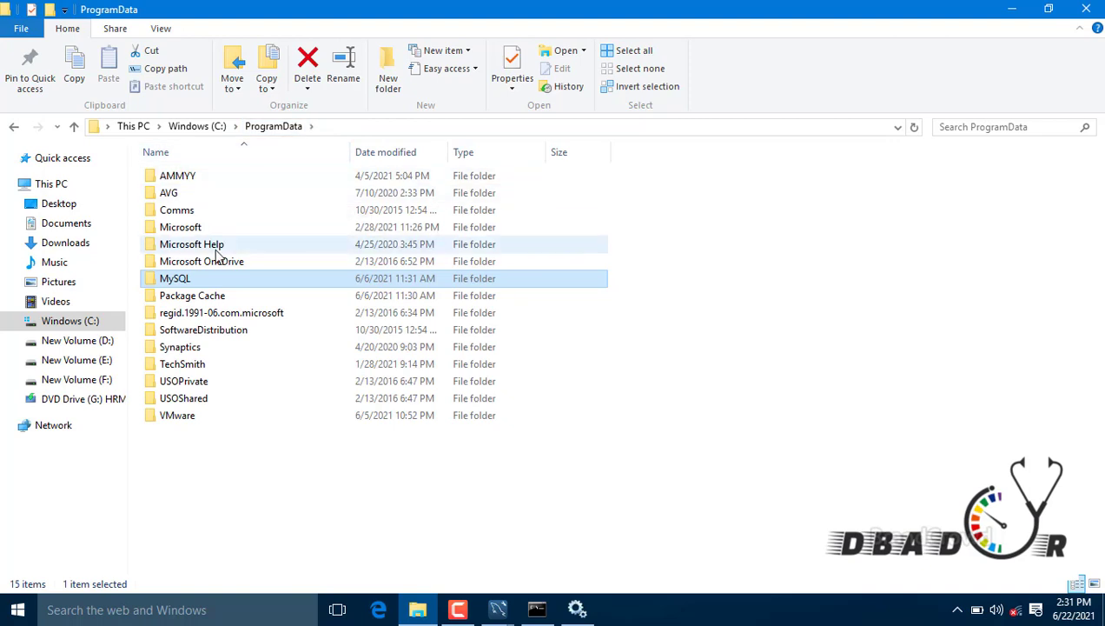
pyautogui.doubleClick(199, 287)
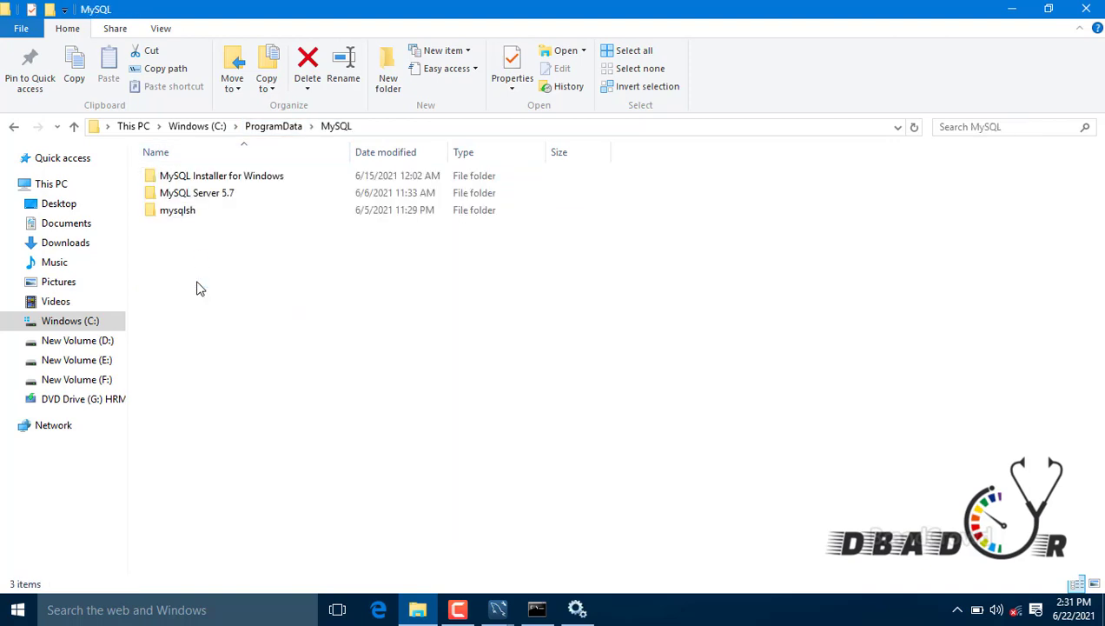
pyautogui.click(214, 196)
pyautogui.doubleClick(215, 199)
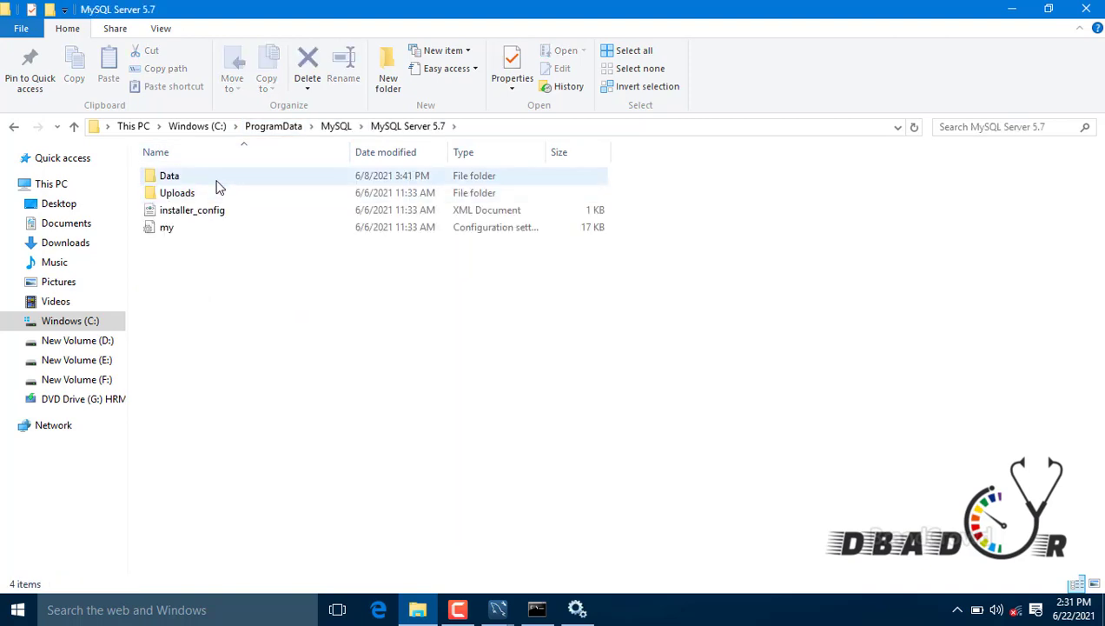
pyautogui.doubleClick(209, 180)
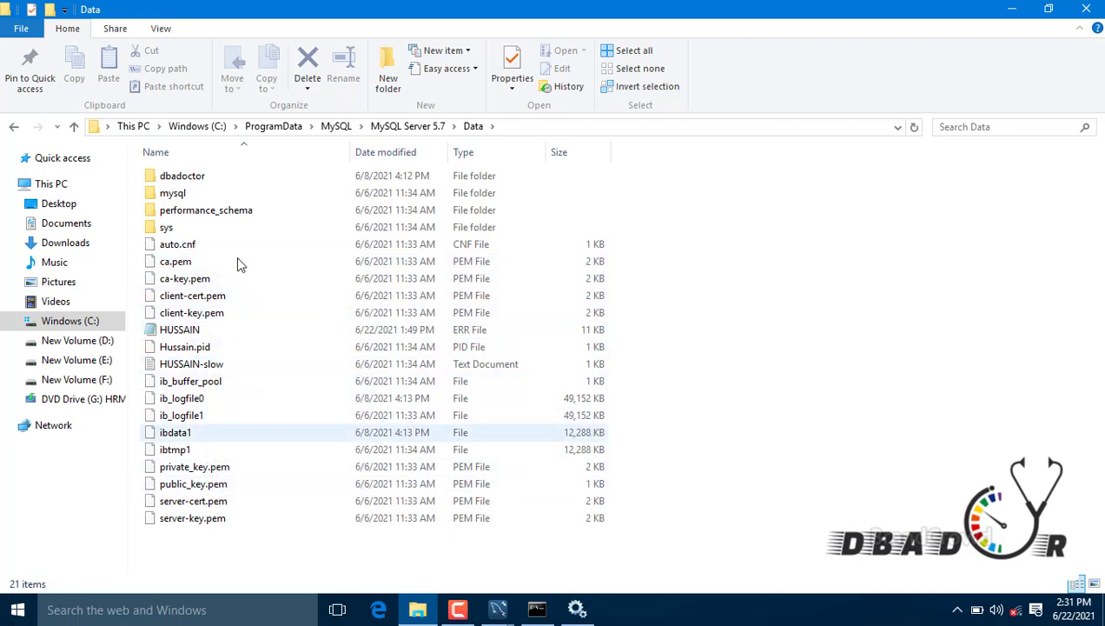
# Step: Peek into the mysql schema folder, then back in Data select the .err log
pyautogui.doubleClick(211, 199)
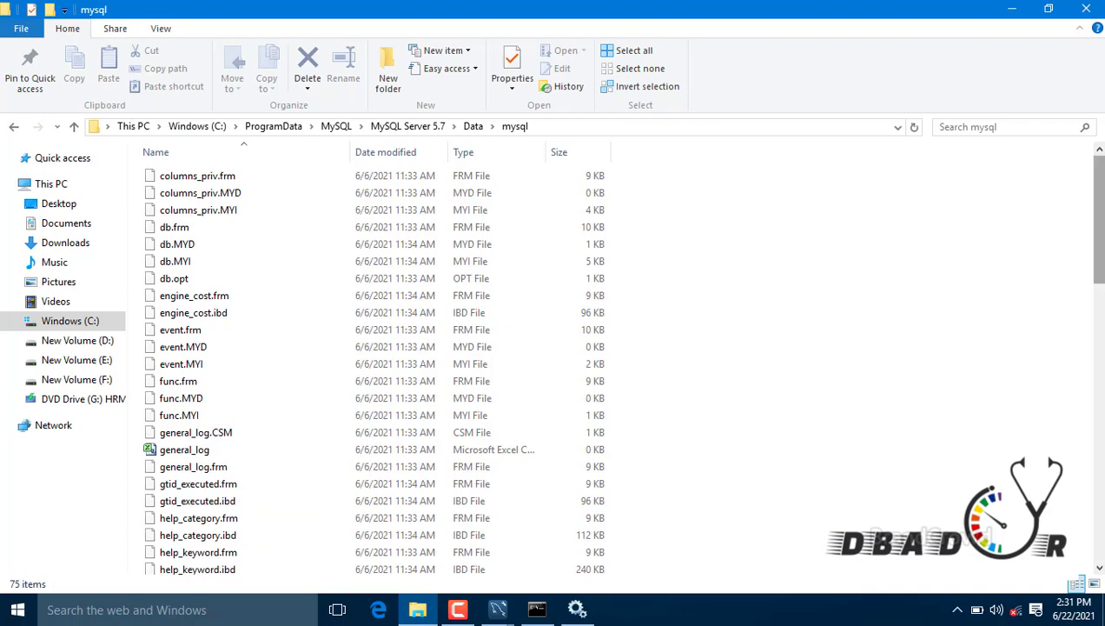
pyautogui.moveTo(1099, 217); pyautogui.dragTo(1093, 189)
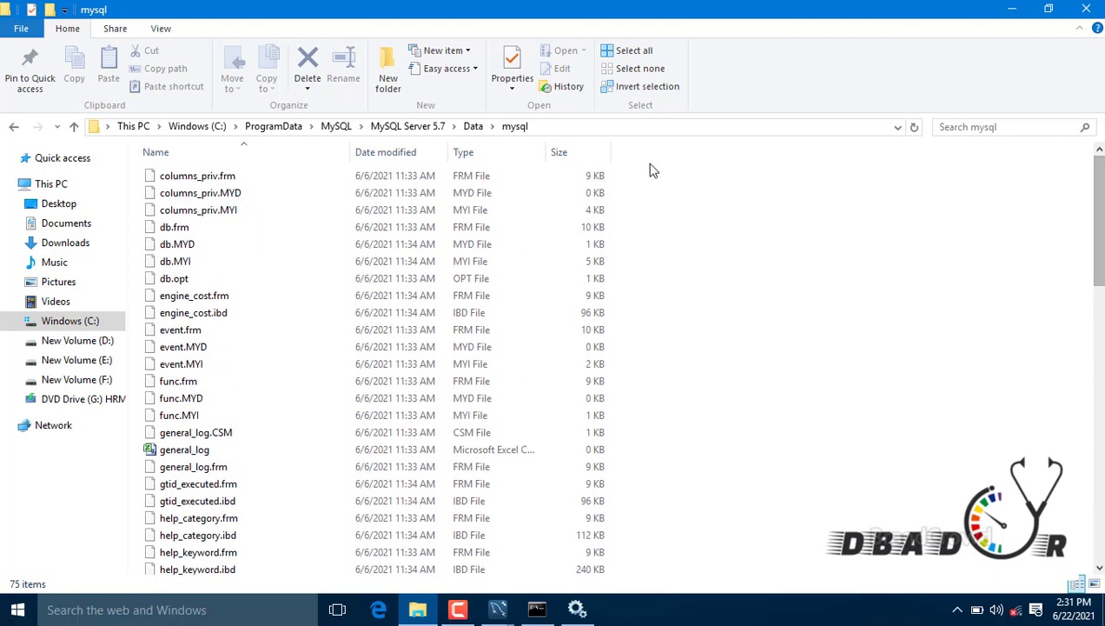
pyautogui.click(474, 125)
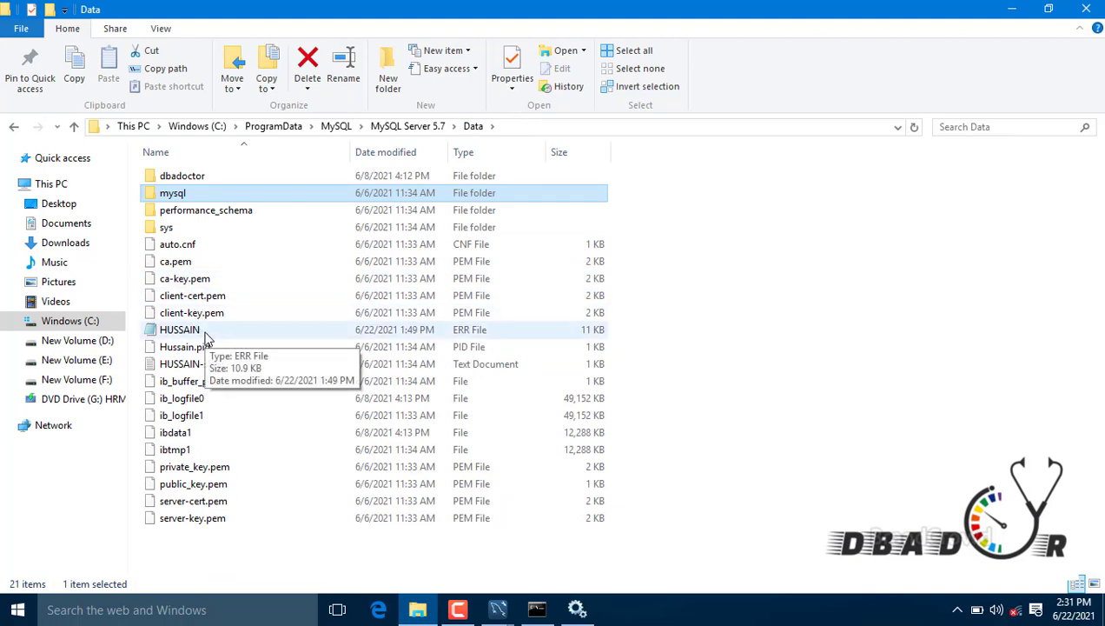
pyautogui.click(446, 334)
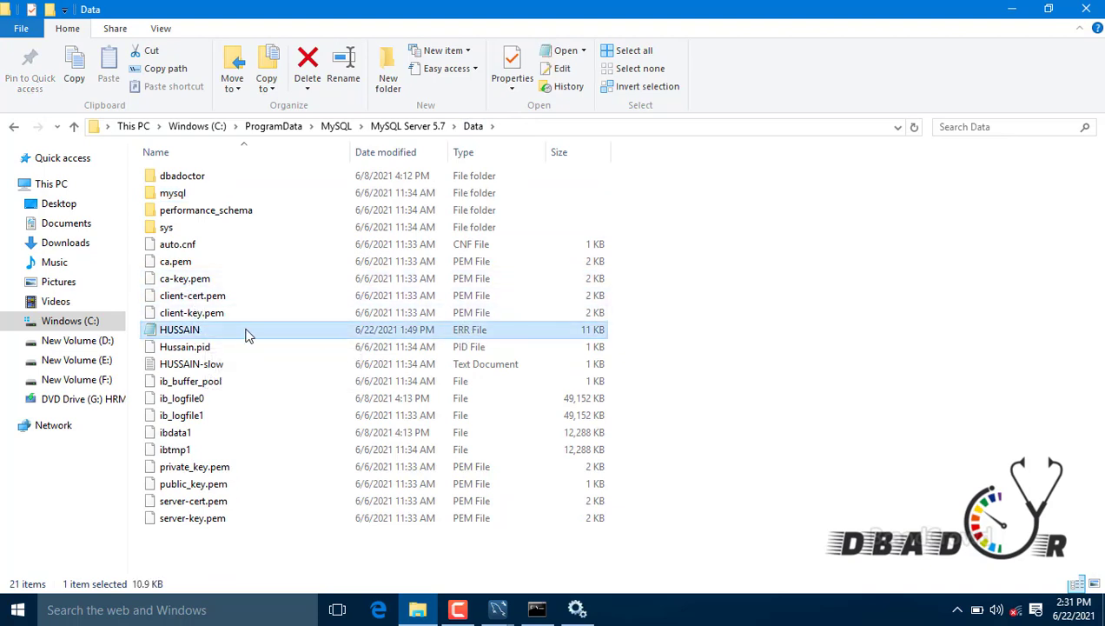
# Step: Open the .err log in maximized Notepad, highlight the latest root access-denied entries, then close it
pyautogui.doubleClick(213, 333)
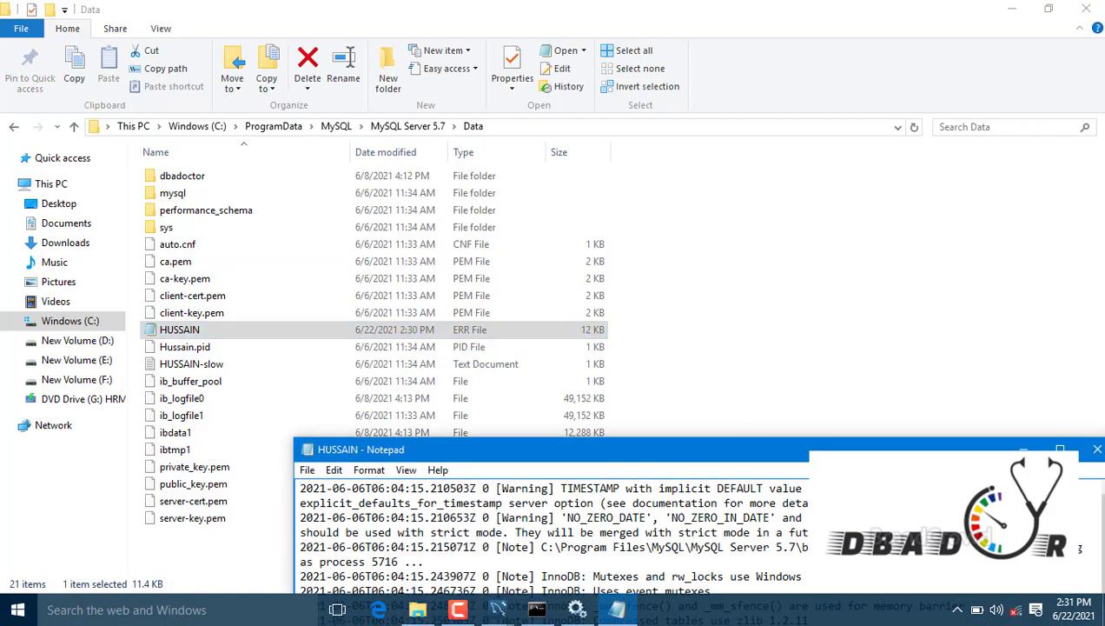
pyautogui.click(1060, 449)
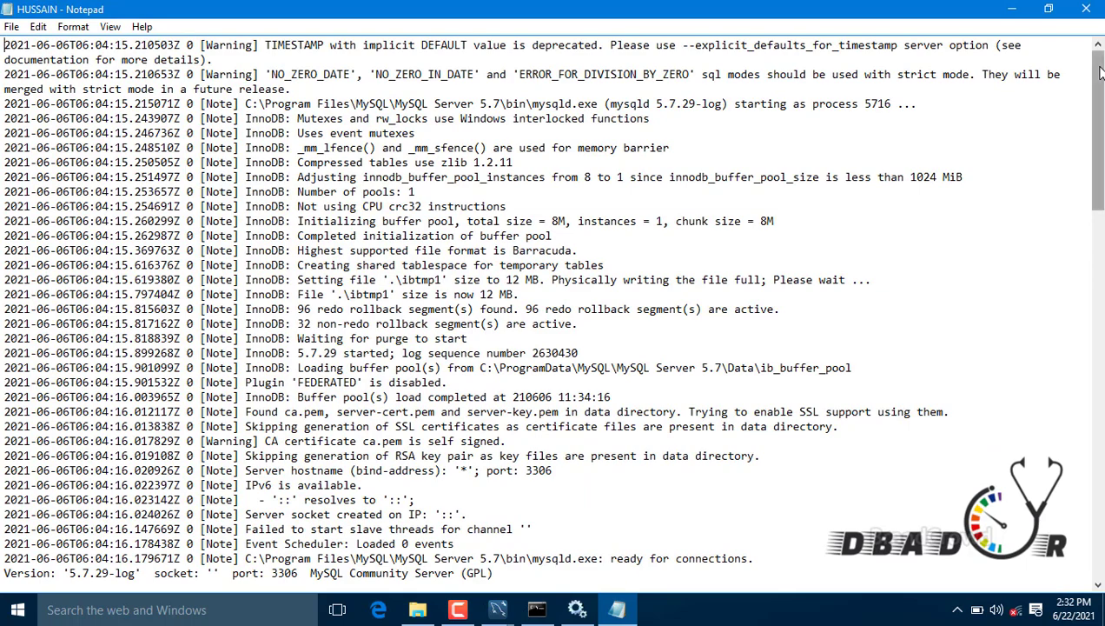
pyautogui.moveTo(1098, 187); pyautogui.dragTo(1099, 564)
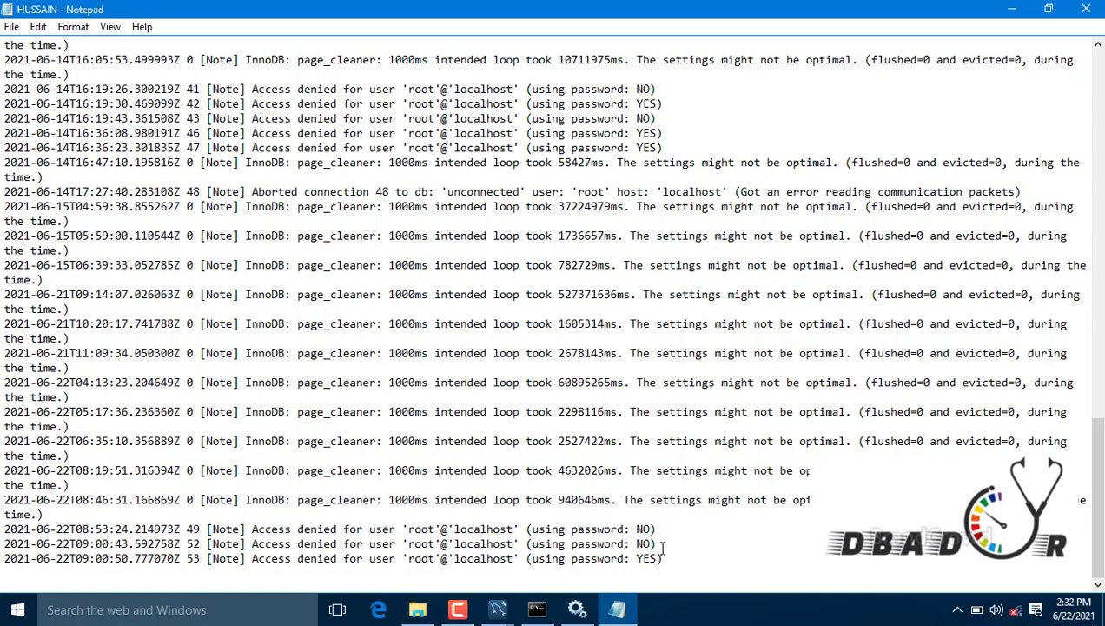
pyautogui.moveTo(662, 546); pyautogui.dragTo(6, 544)
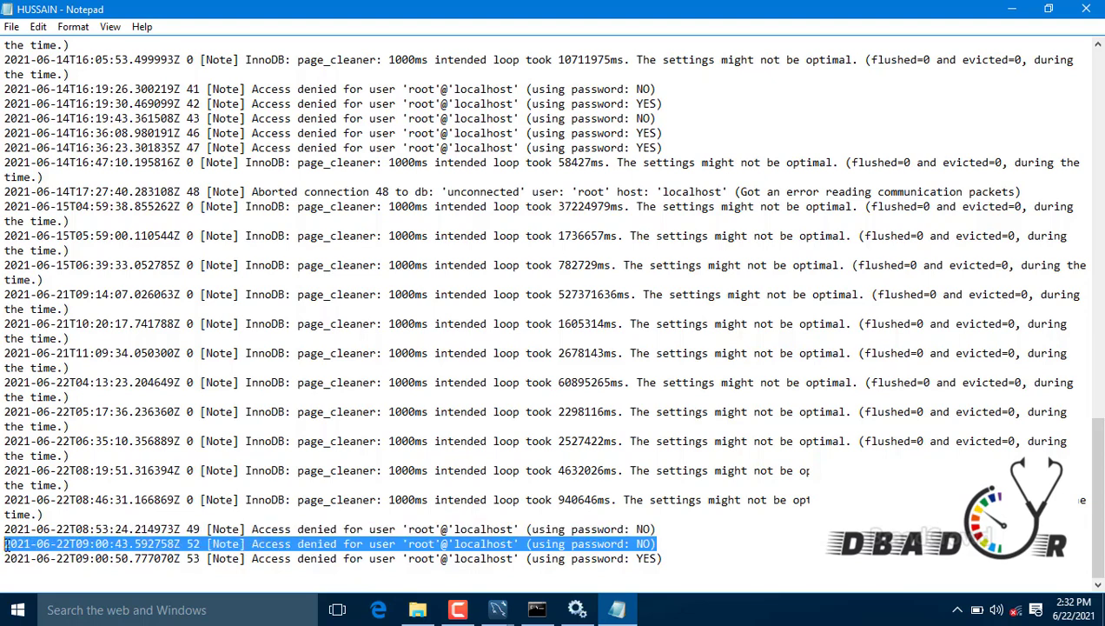
pyautogui.click(680, 544)
pyautogui.moveTo(673, 558); pyautogui.dragTo(306, 557)
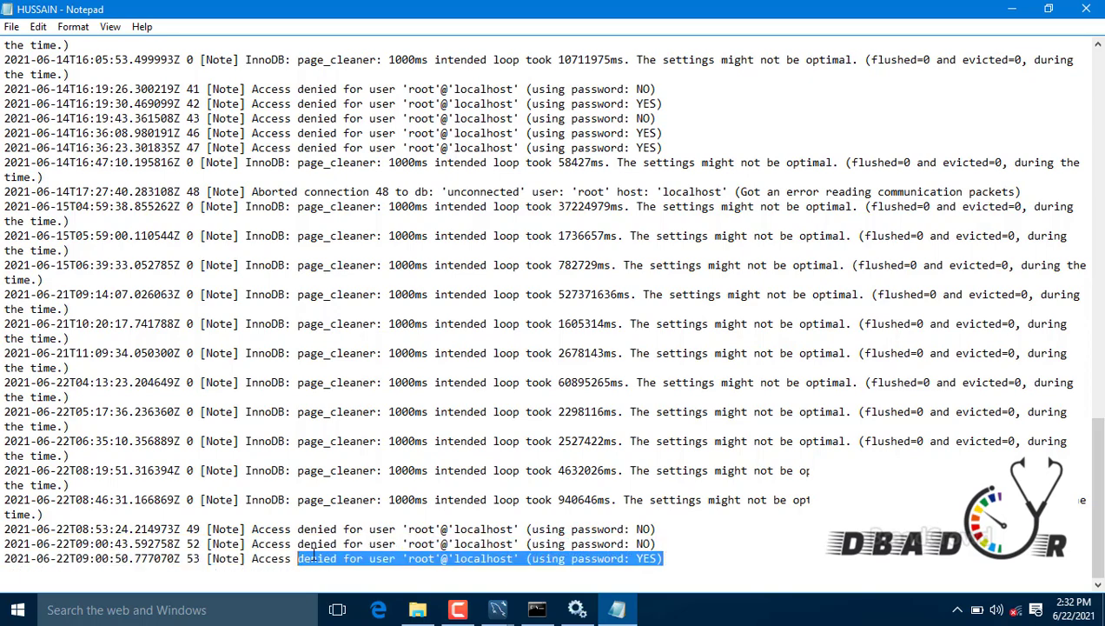
pyautogui.click(1078, 11)
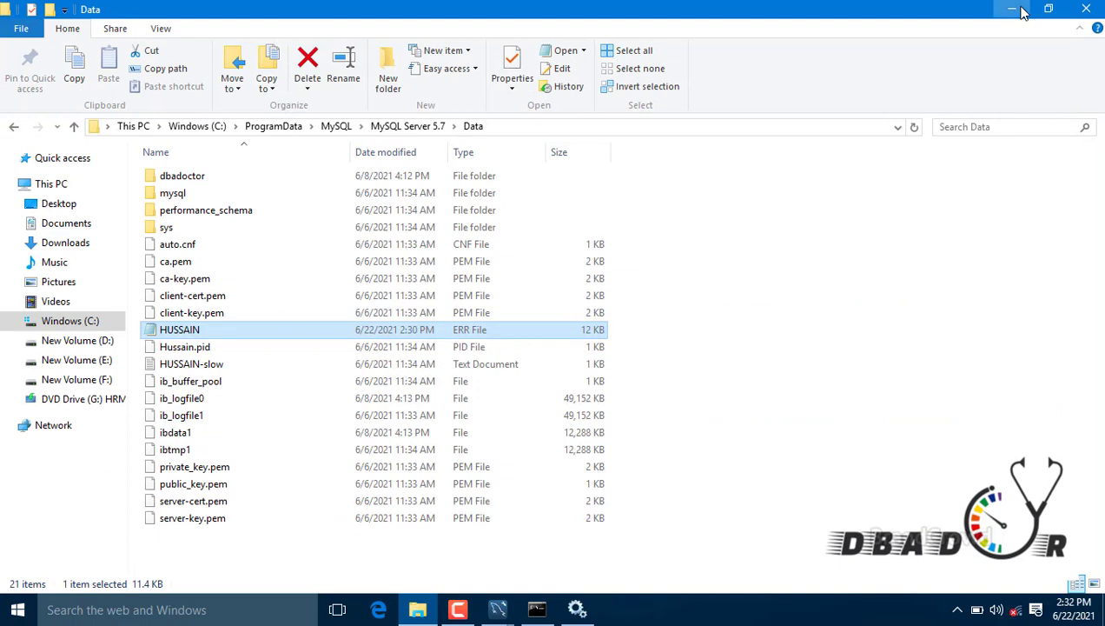
# Step: Back in Workbench, clear the Test connection's Default Schema field
pyautogui.click(1017, 10)
pyautogui.click(489, 290)
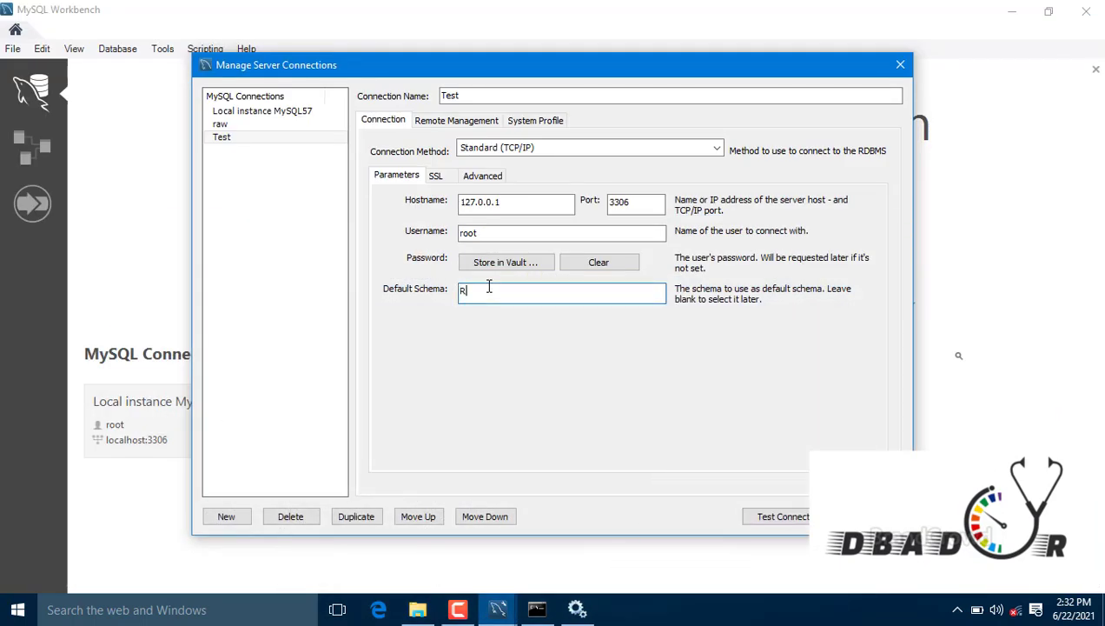
pyautogui.write('Root')
pyautogui.press('BackSpace')
pyautogui.press('BackSpace')
pyautogui.press('BackSpace')
pyautogui.press('BackSpace')
# Step: Test the port 3306 connection with the password, confirm success, close the manager and open Test
pyautogui.click(749, 512)
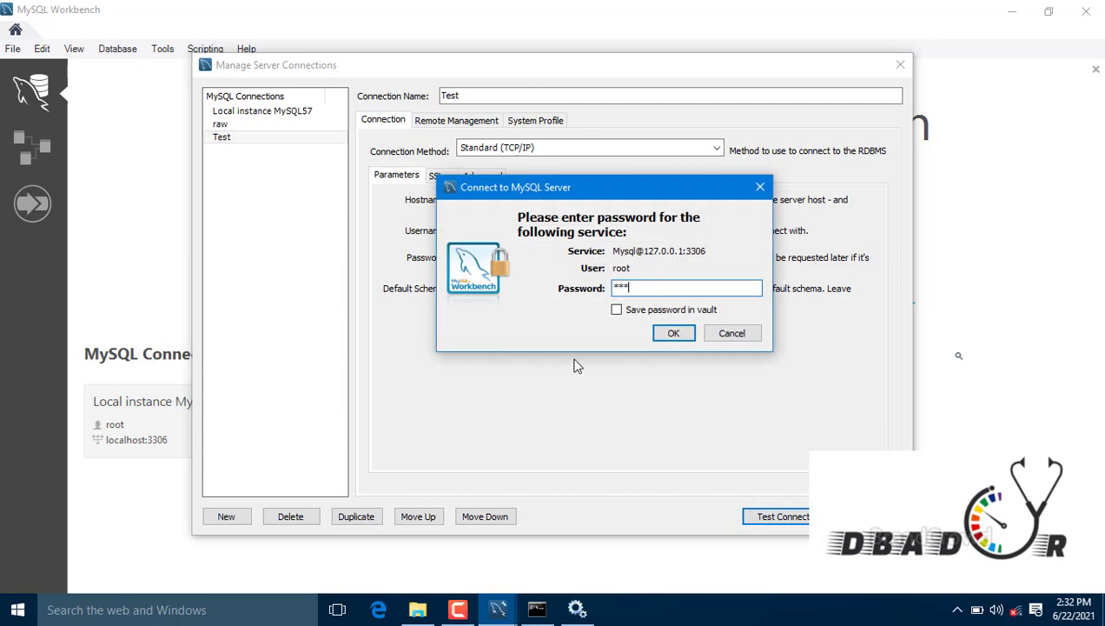
pyautogui.press('Return')
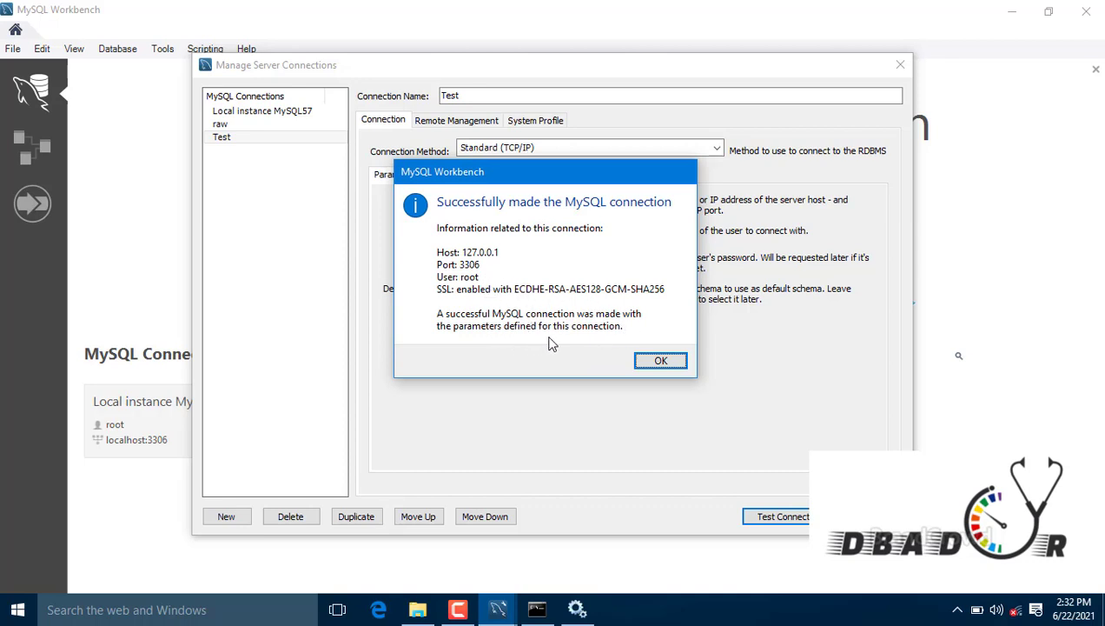
pyautogui.click(656, 362)
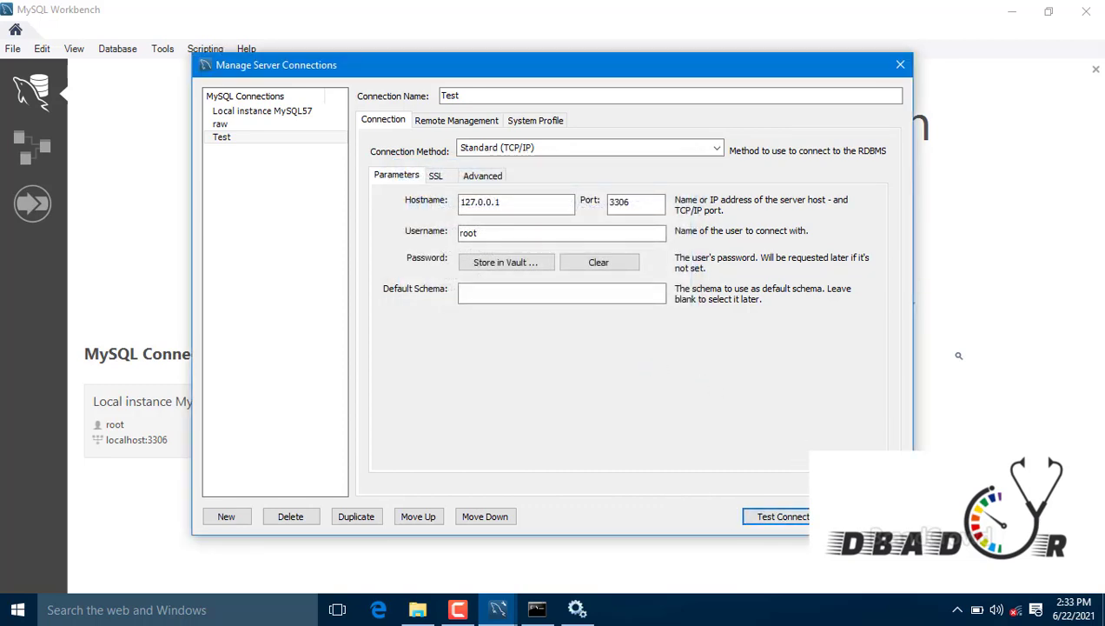
pyautogui.click(860, 516)
pyautogui.click(539, 428)
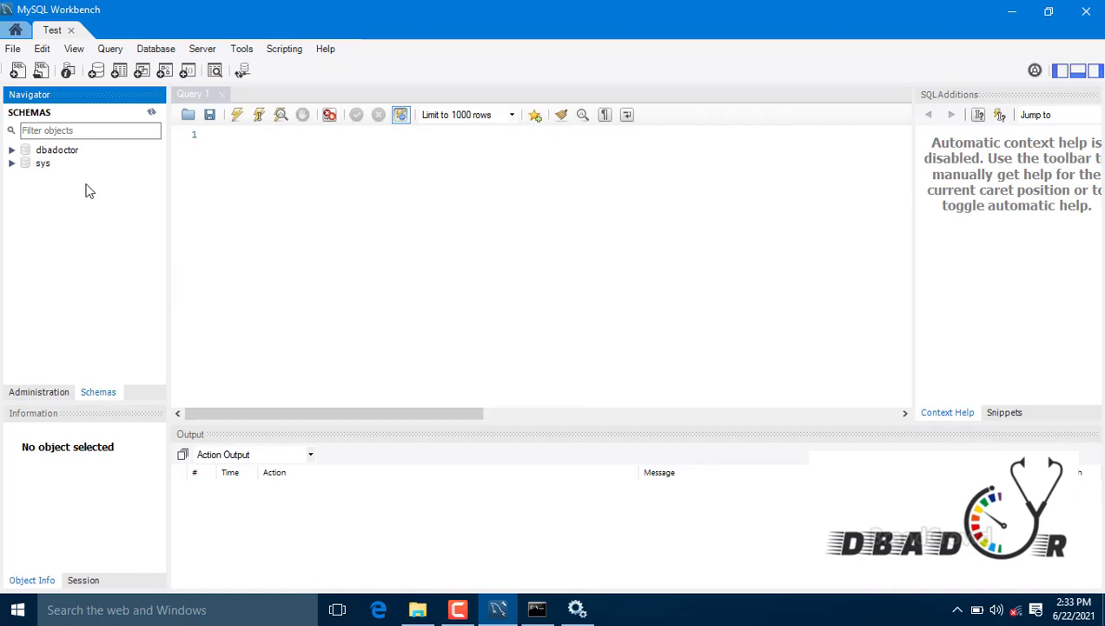
# Step: Expand the dbadoctor and sys schemas in the Navigator and focus the query editor
pyautogui.click(12, 151)
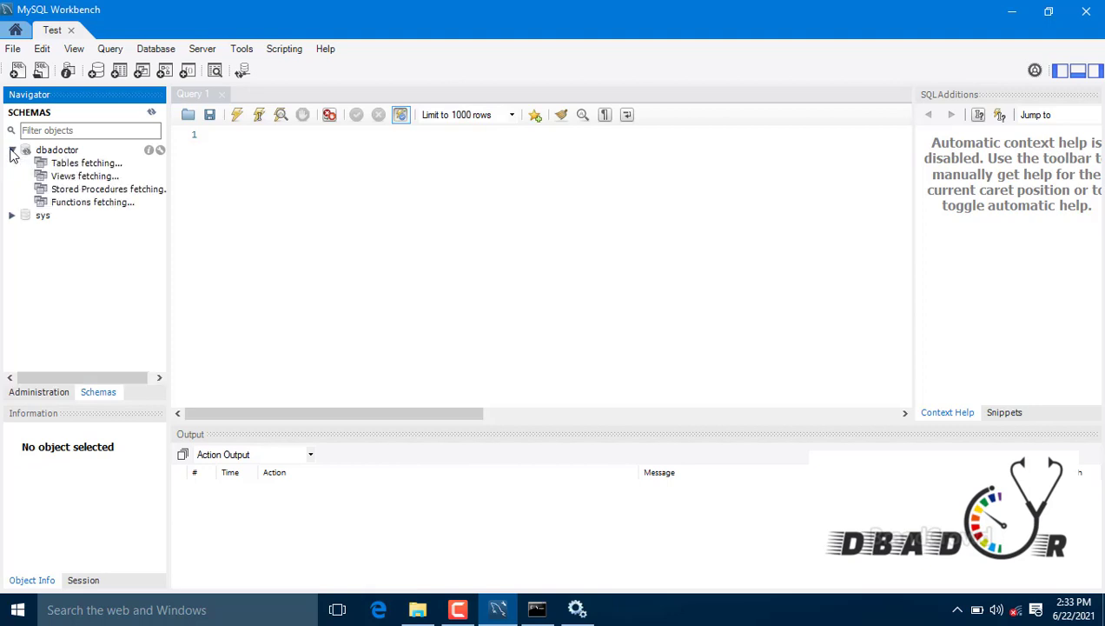
pyautogui.click(13, 215)
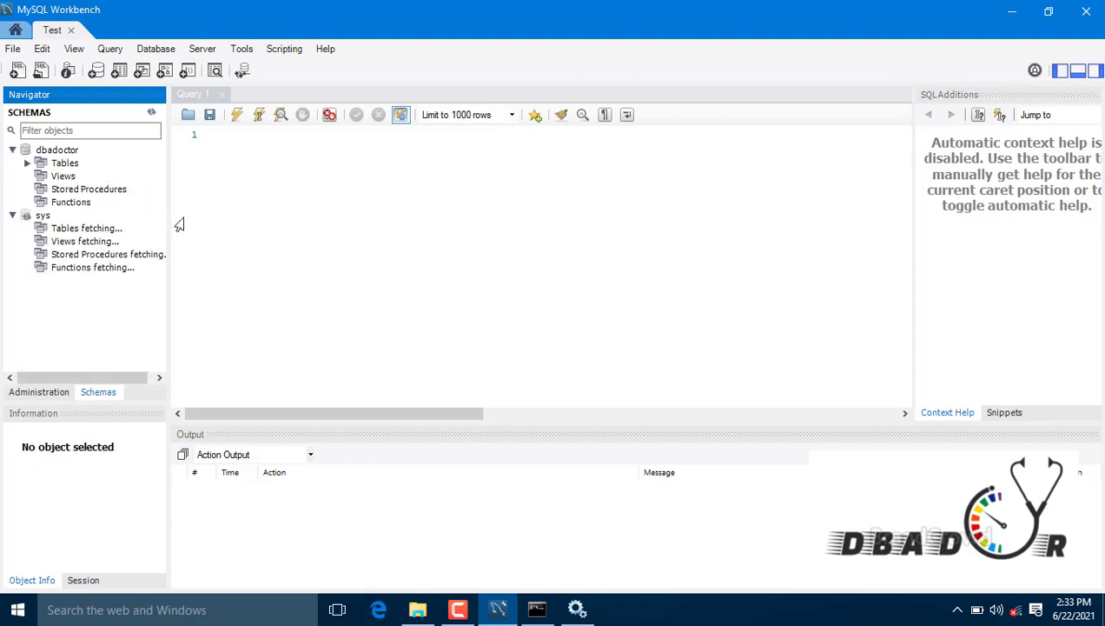
pyautogui.click(343, 189)
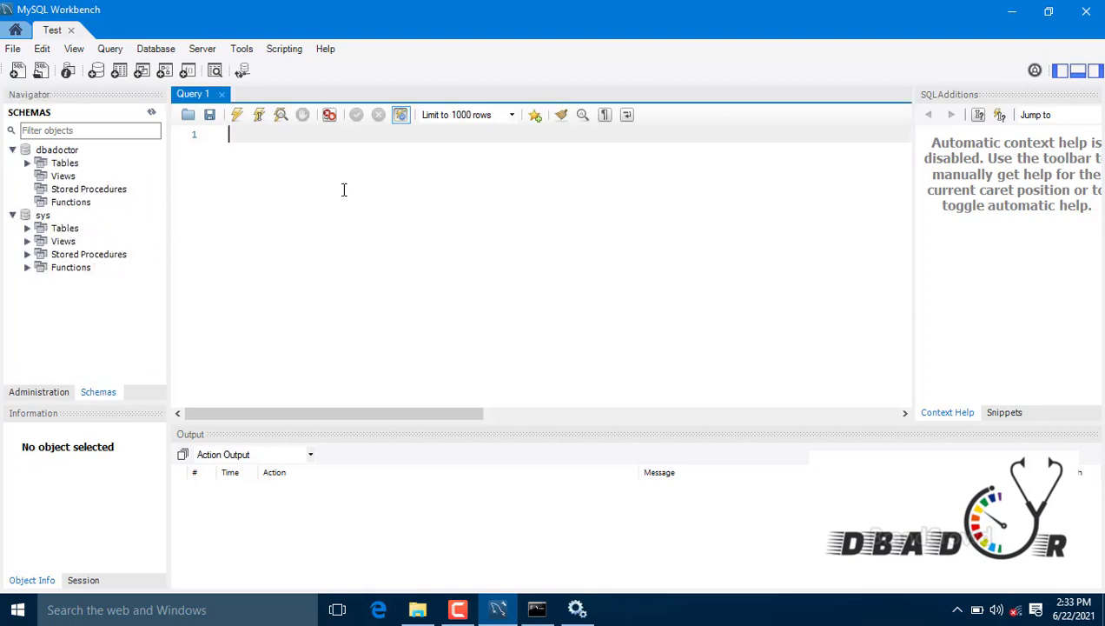